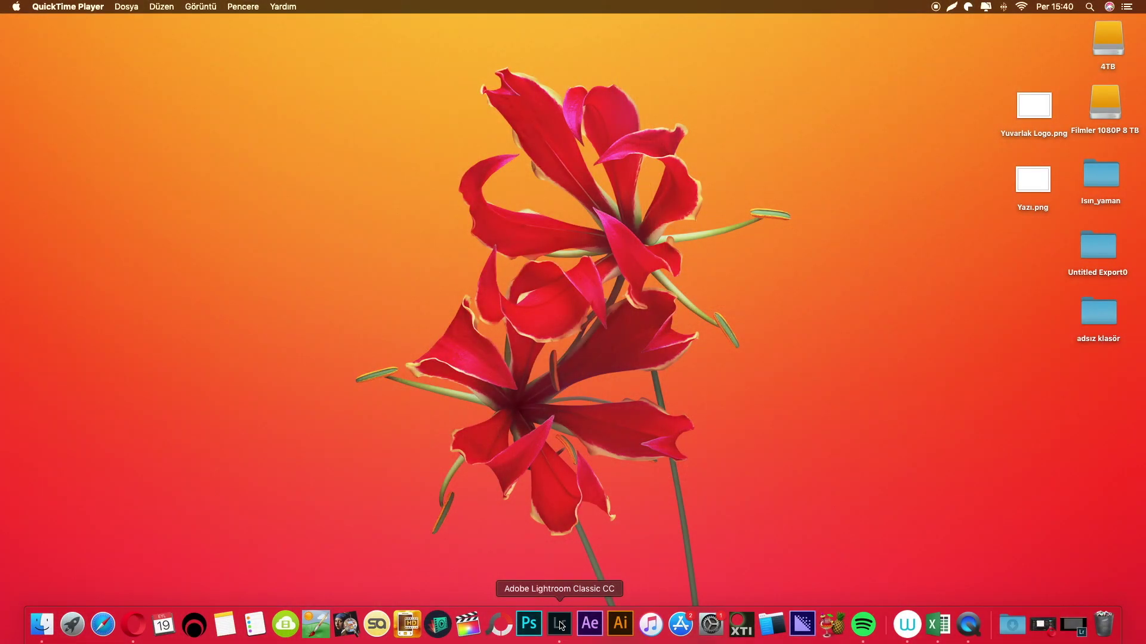
Launch Lightroom Classic from its Dock icon.
click(560, 624)
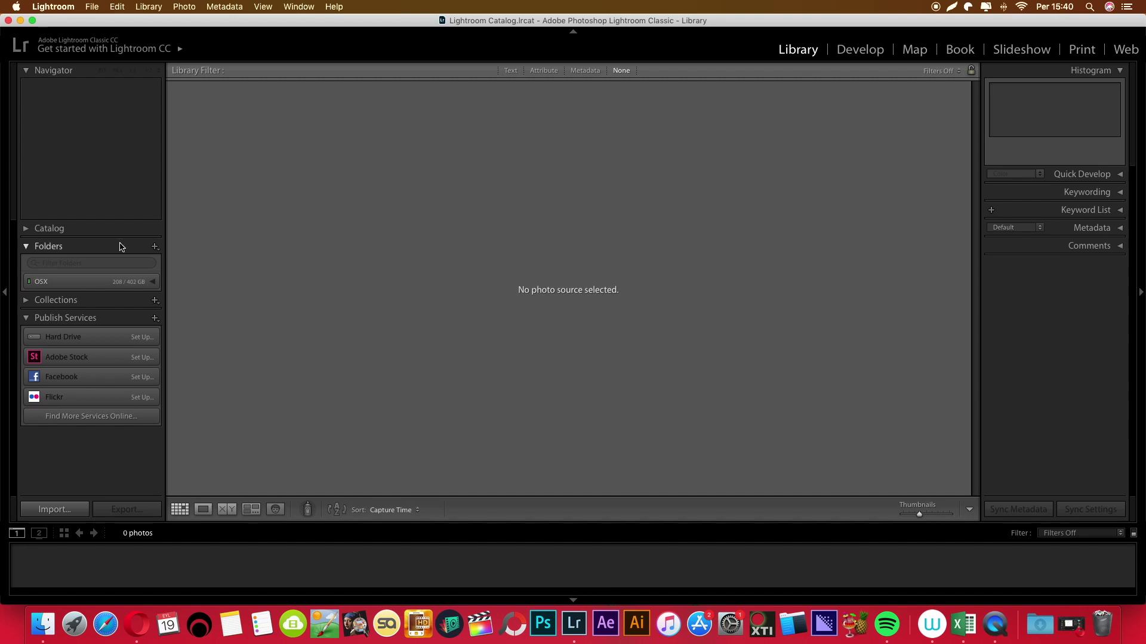
Add the YAGMUR > Kisisel > YAŞAR concert photo folder to the catalog.
click(155, 247)
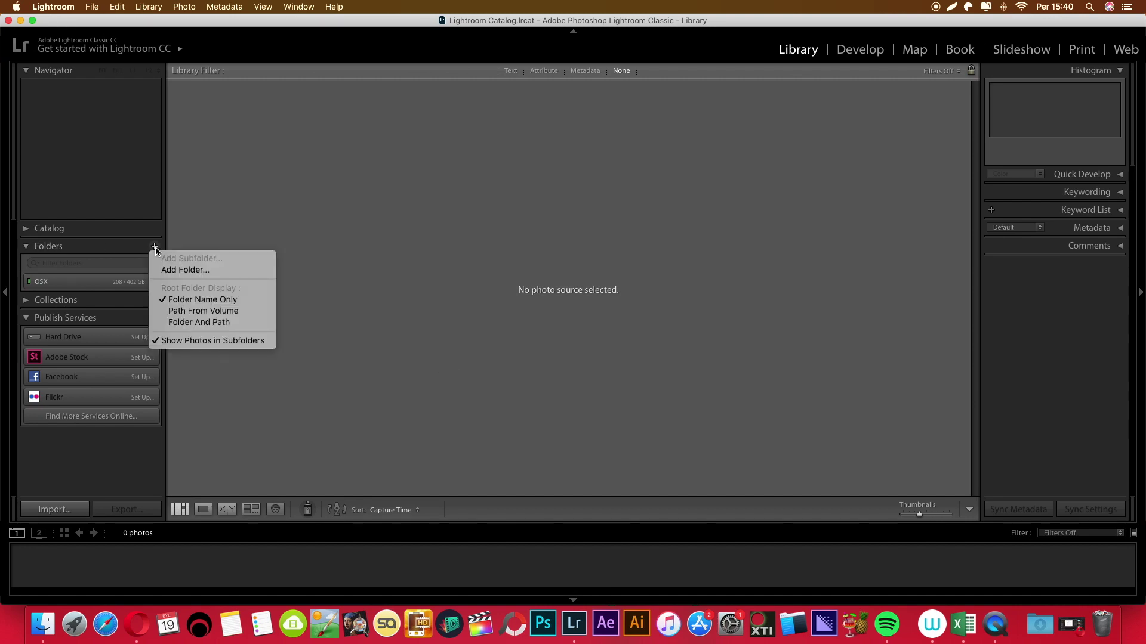
click(173, 269)
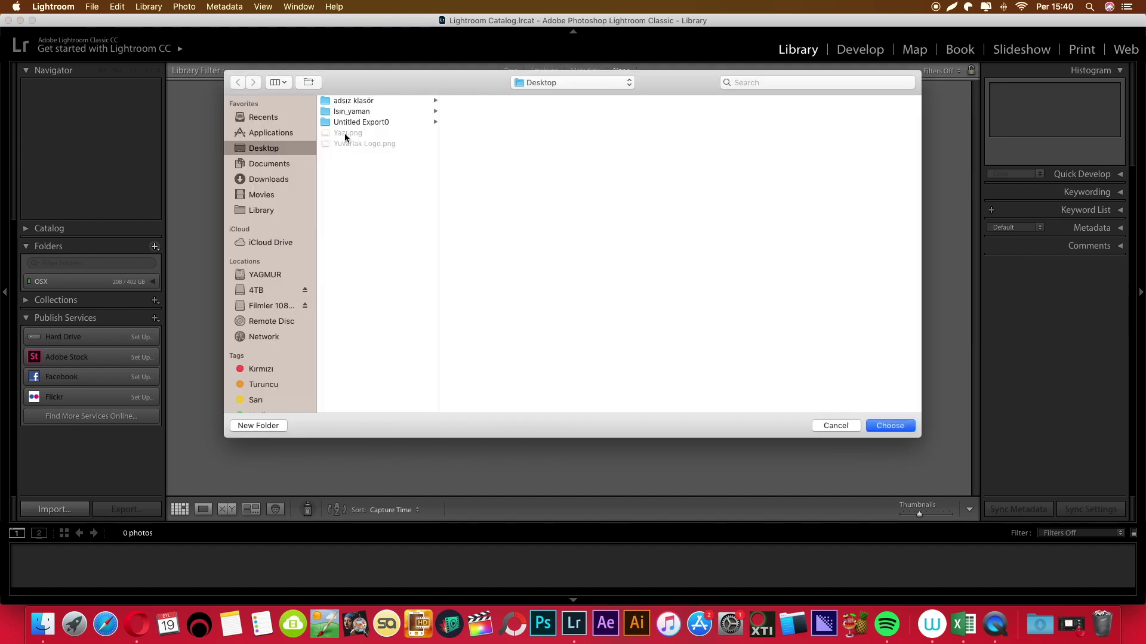
click(267, 275)
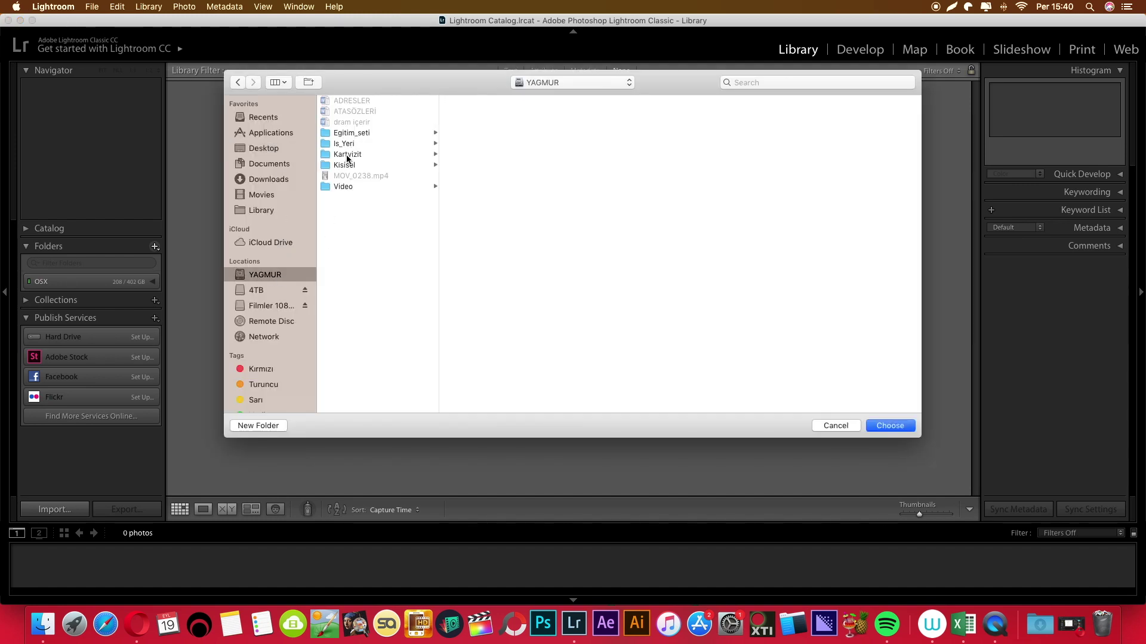
click(344, 165)
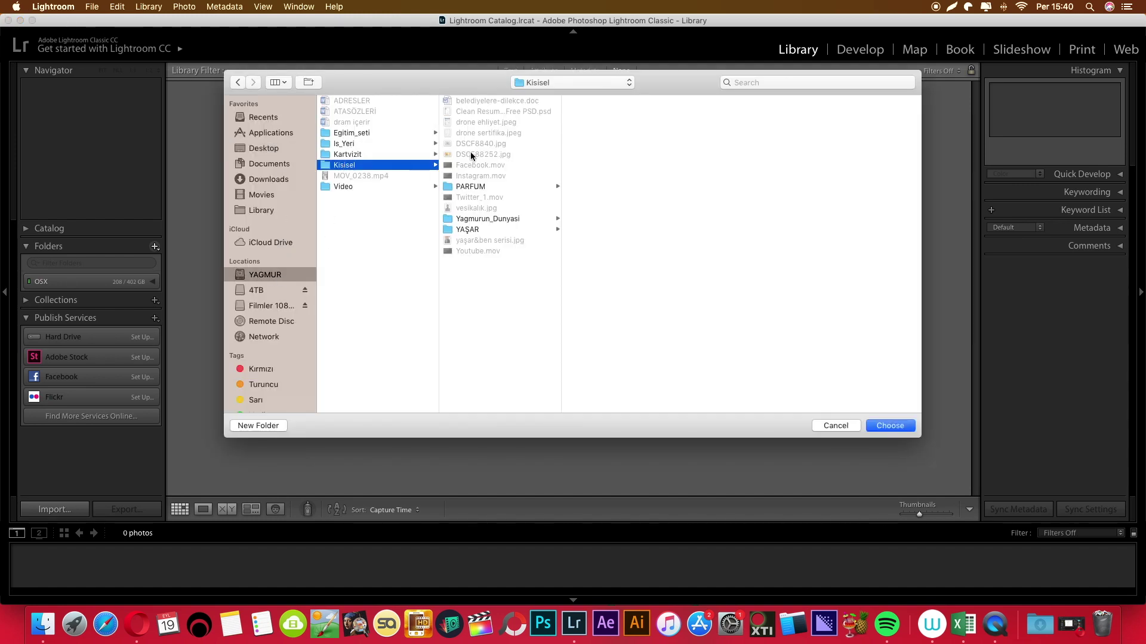
click(467, 230)
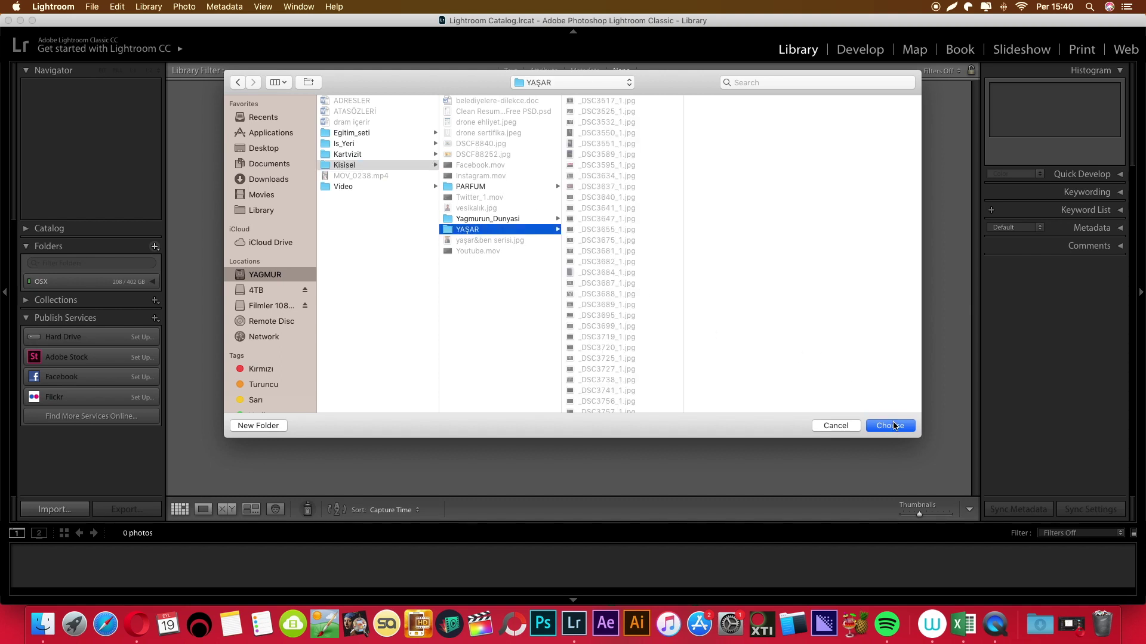
click(894, 425)
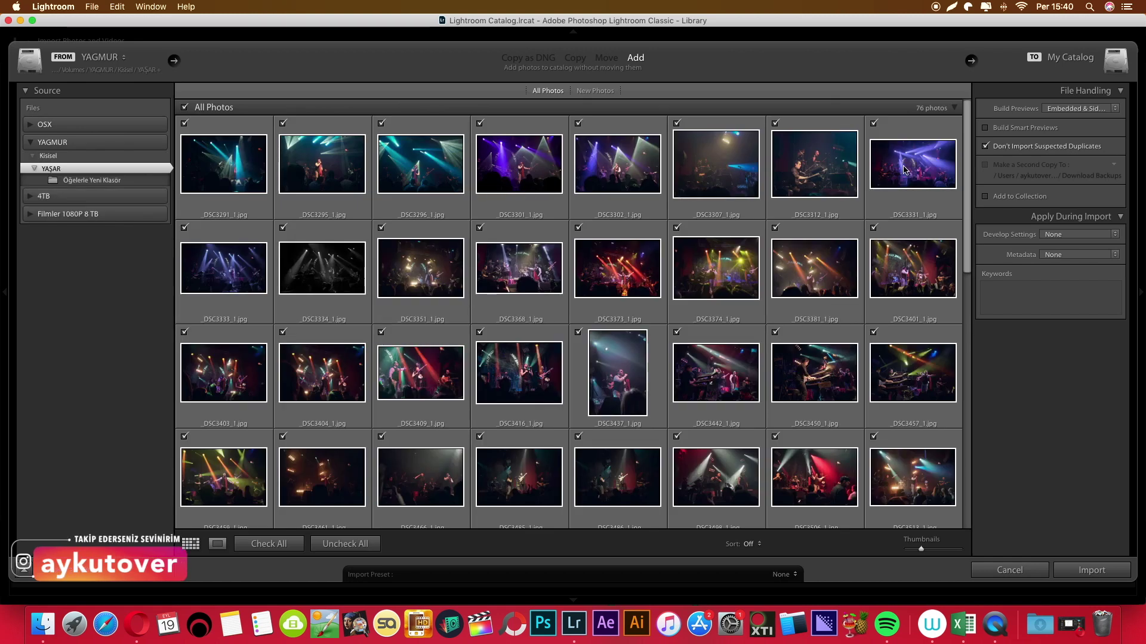
Review and import all 76 concert photos from the YAŞAR folder.
drag(969, 153, 982, 326)
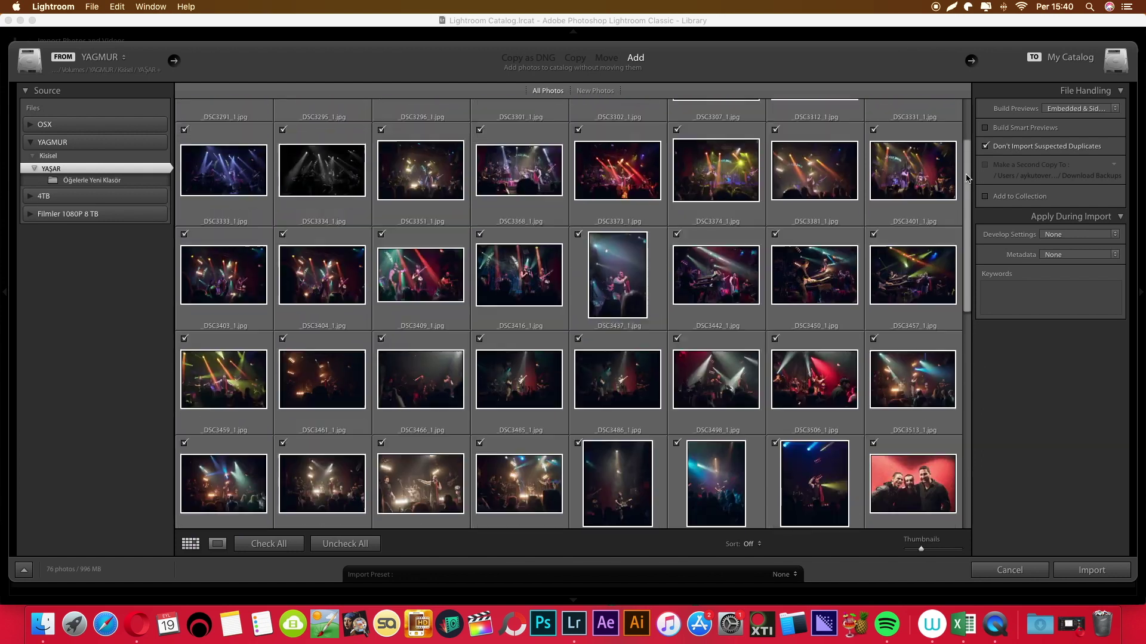
drag(982, 325, 967, 134)
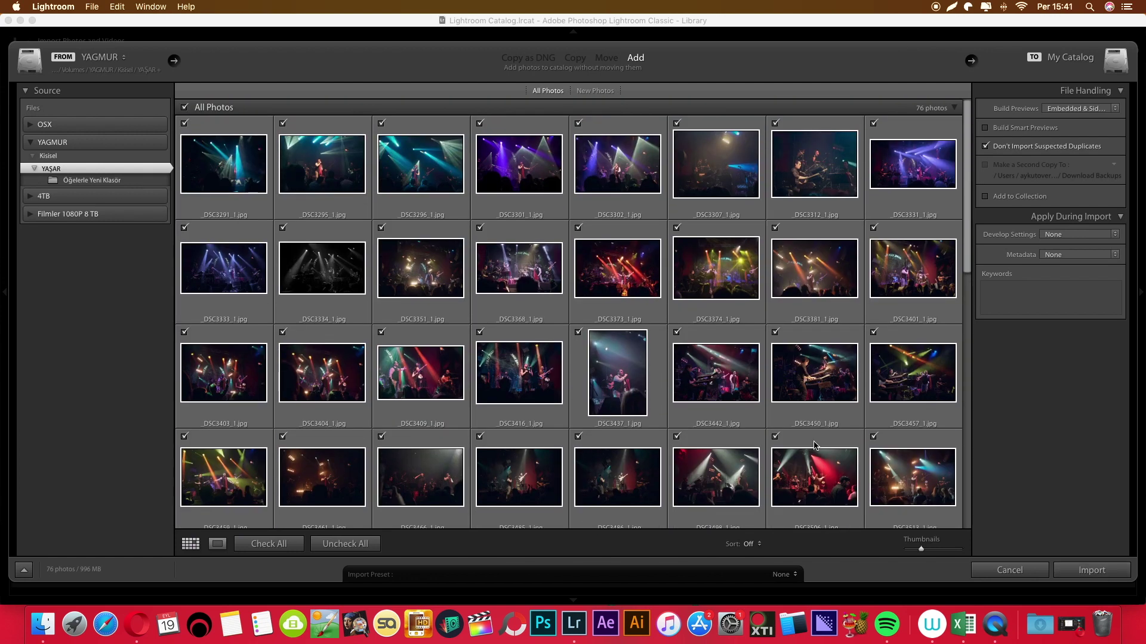
click(1101, 572)
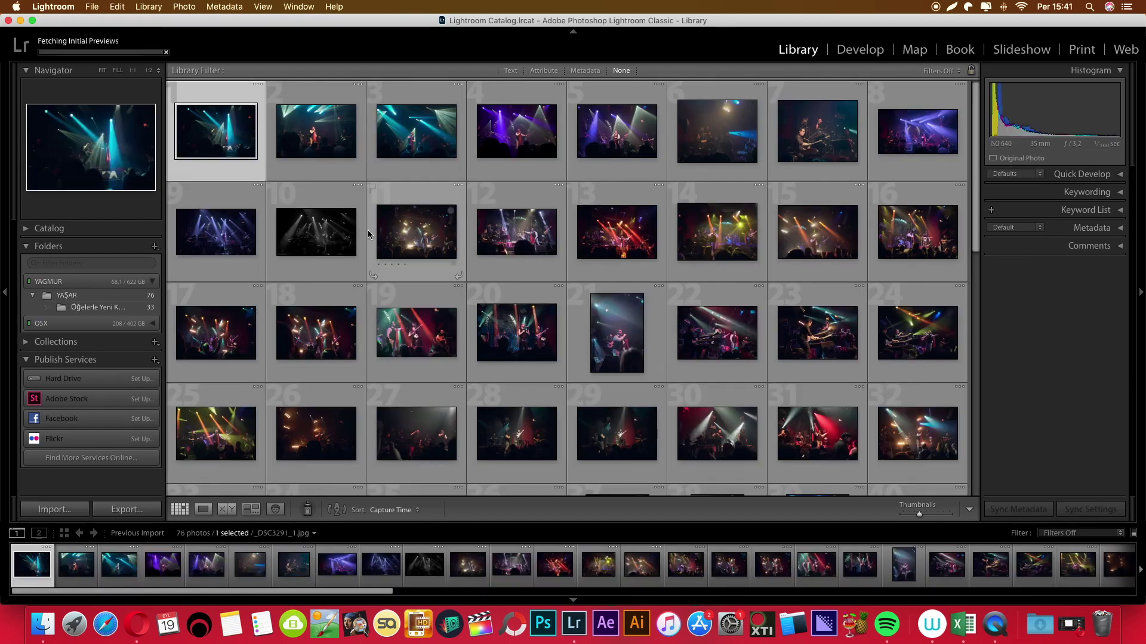
Scroll through the grid of imported photos while previews build.
scroll(368, 231, down, 1)
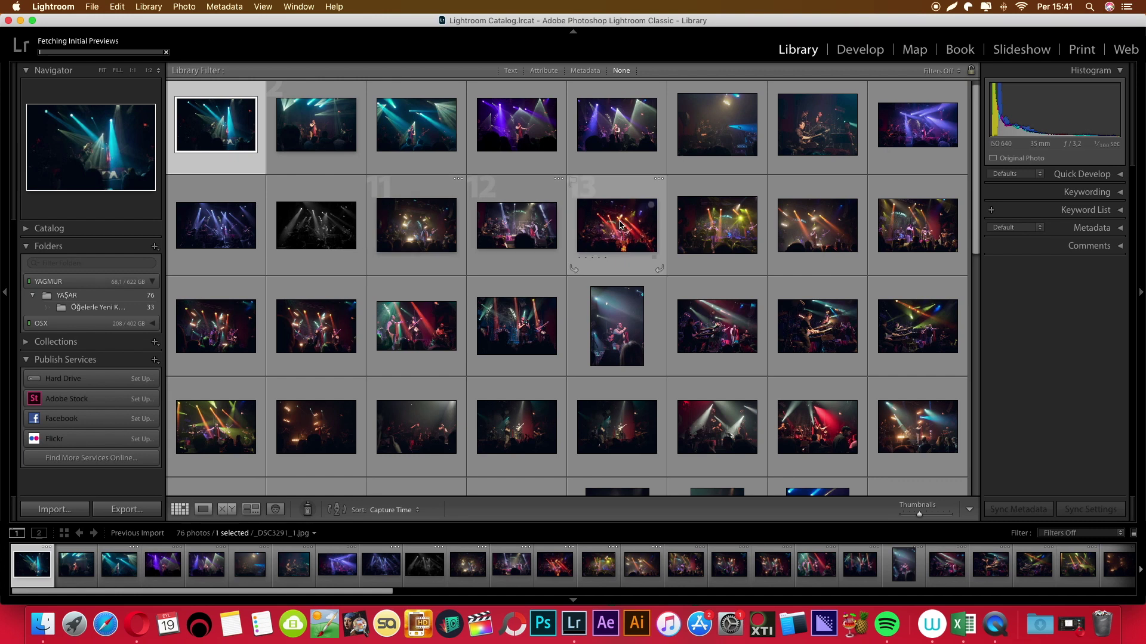
scroll(617, 225, down, 1)
scroll(617, 224, down, 5)
scroll(617, 224, down, 5)
scroll(617, 225, down, 5)
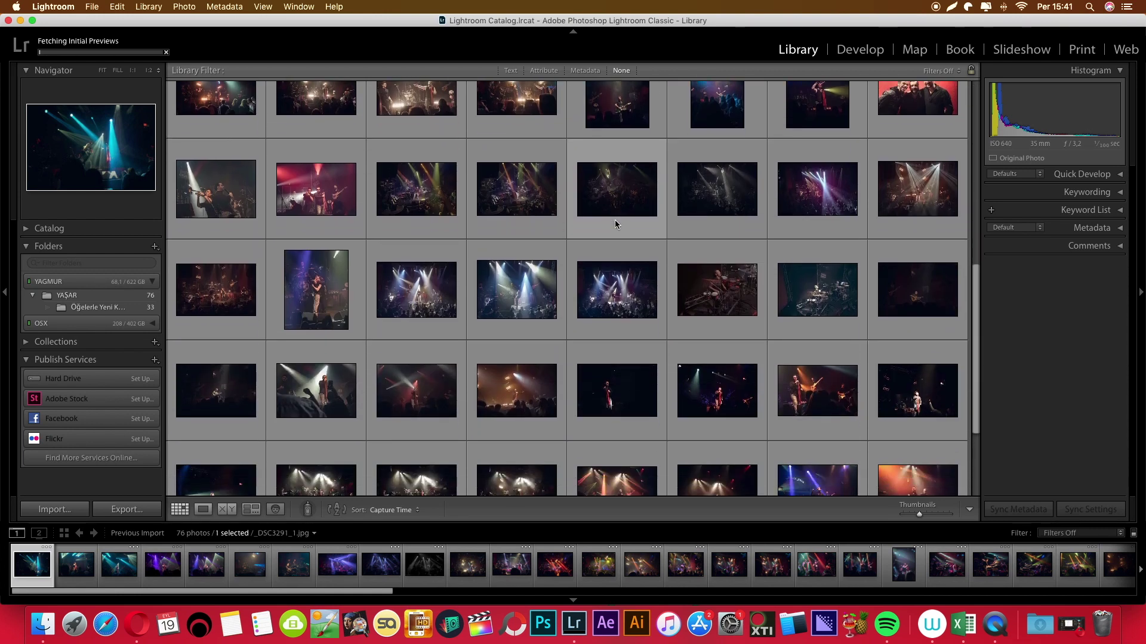
scroll(617, 224, down, 5)
scroll(616, 224, up, 5)
scroll(616, 224, up, 5)
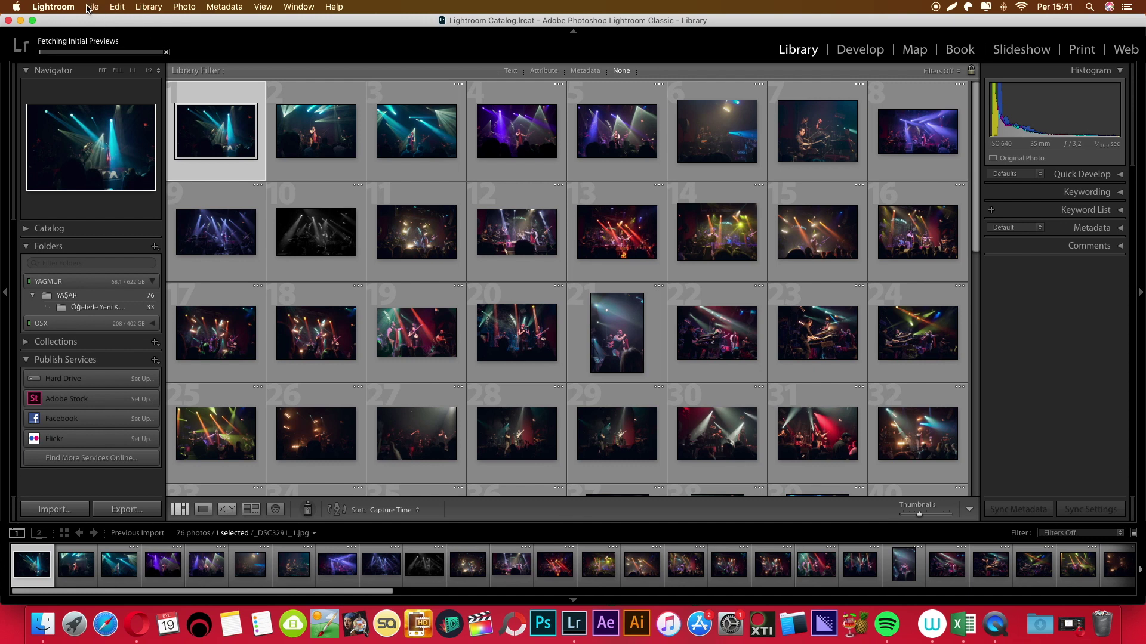
In the watermark editor, rewrite the signature as a © copyright line with the photographer's name.
click(53, 7)
click(70, 75)
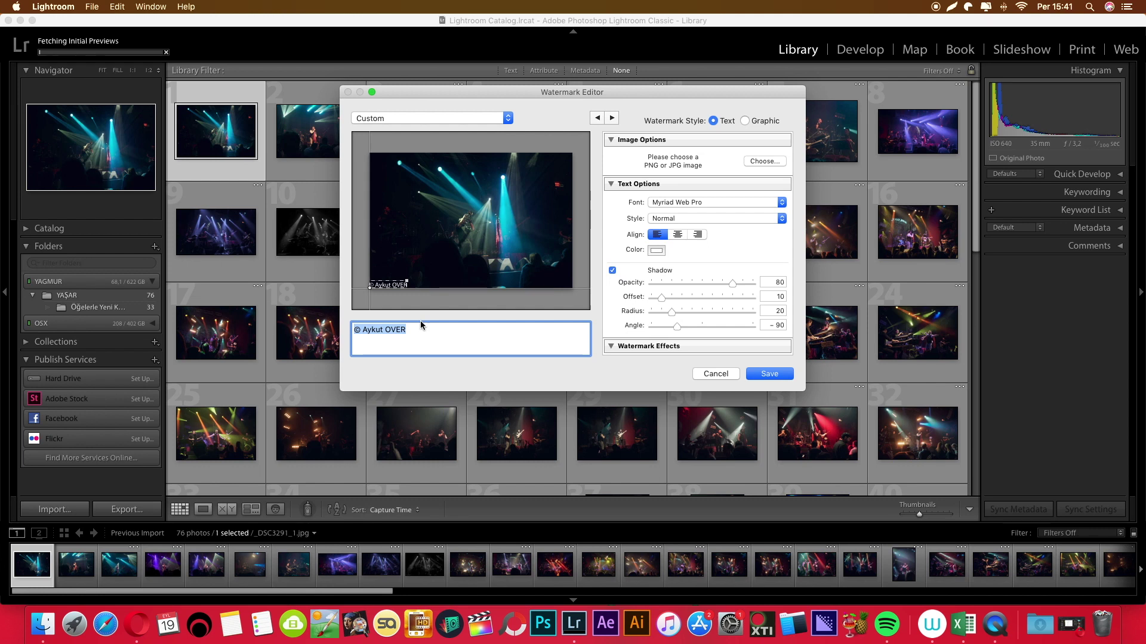
click(418, 332)
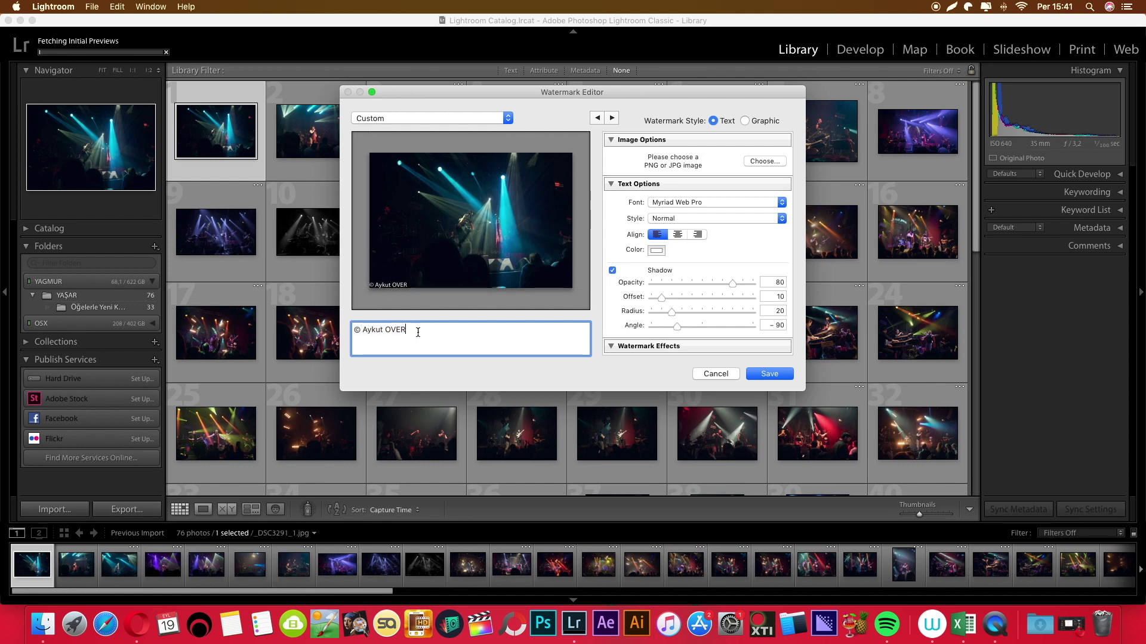
key(BackSpace)
key(BackSpace)
key(BackSpace)
key(BackSpace)
key(BackSpace)
key(BackSpace)
key(BackSpace)
key(BackSpace)
text(oto)
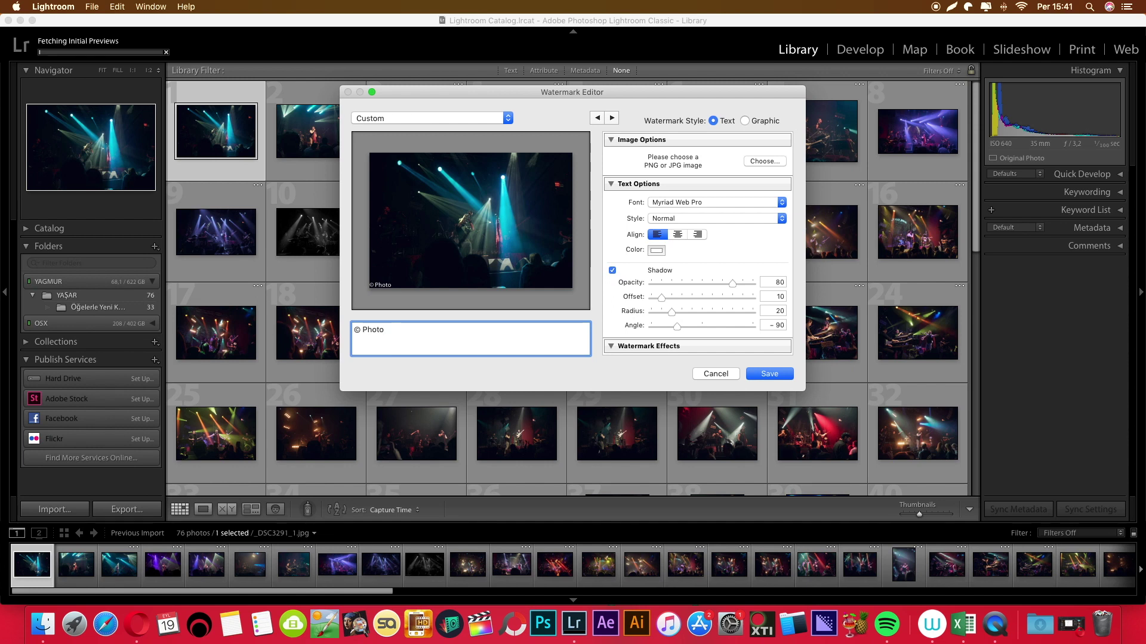
key(BackSpace)
key(BackSpace)
key(BackSpace)
key(BackSpace)
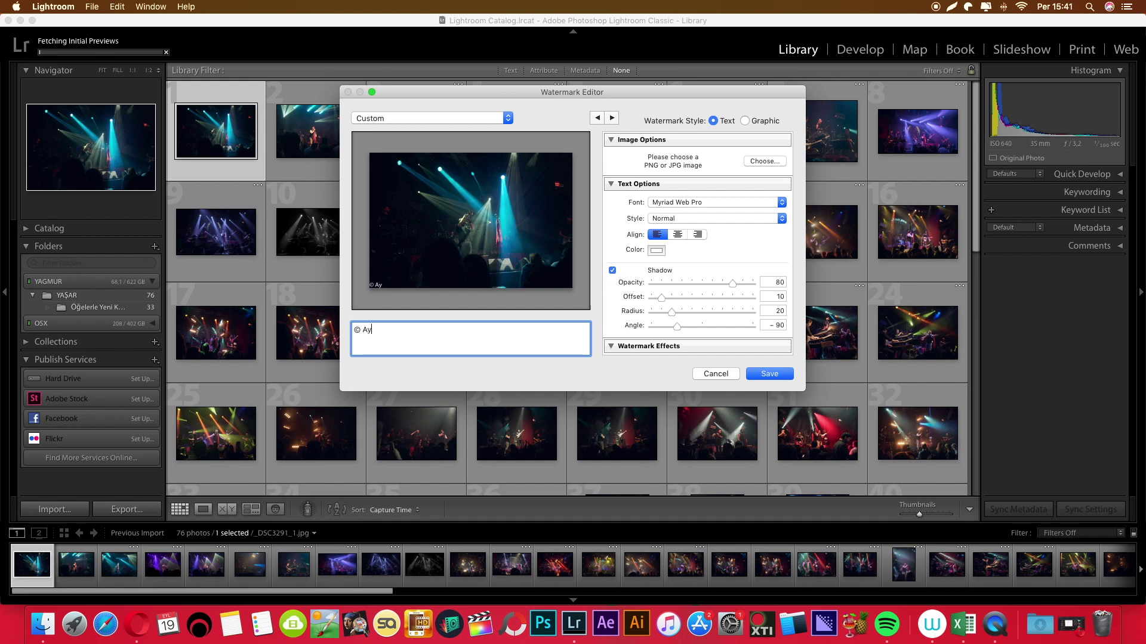
text(kut ÖVER)
Try Myanmar Sangam MN and Mishafi Gold, then set the signature font to Libel Suit.
click(713, 203)
click(695, 185)
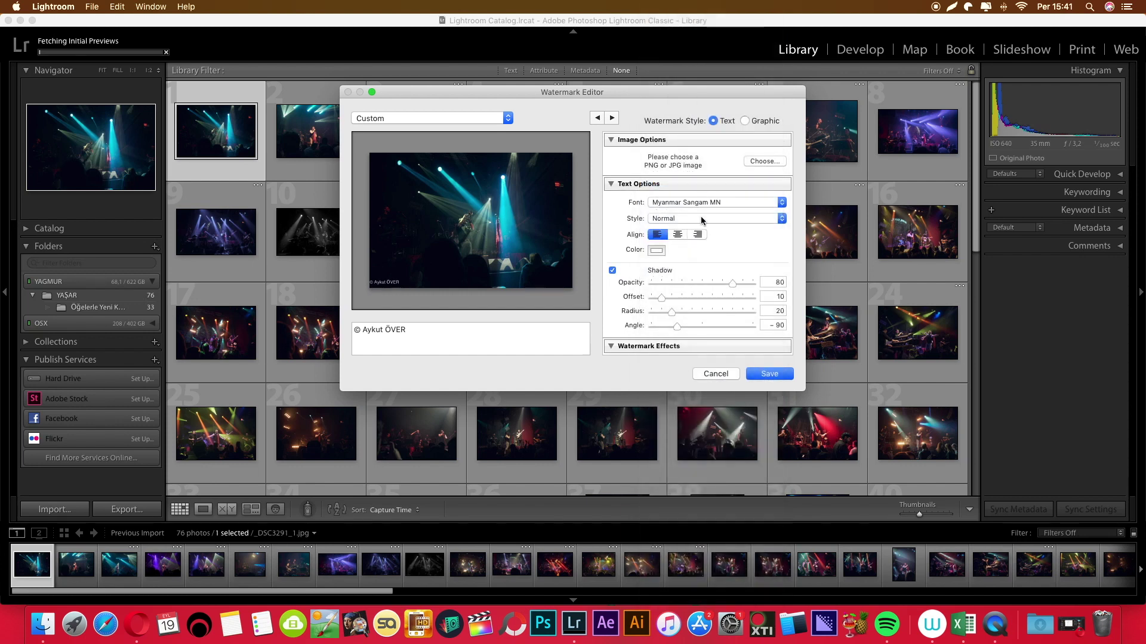
click(701, 202)
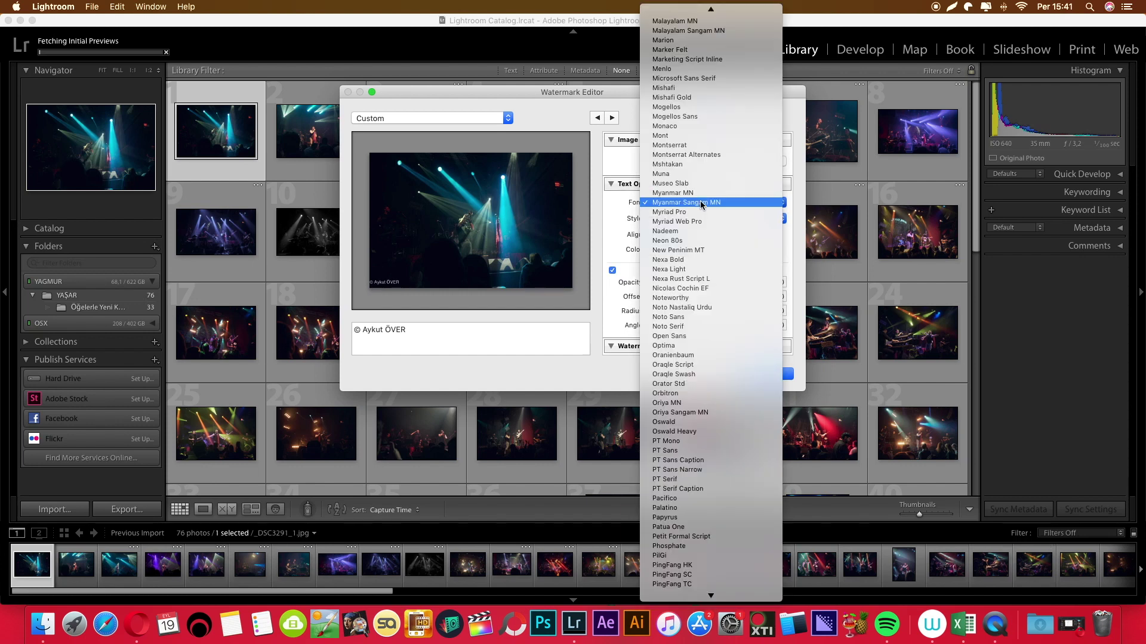
click(688, 97)
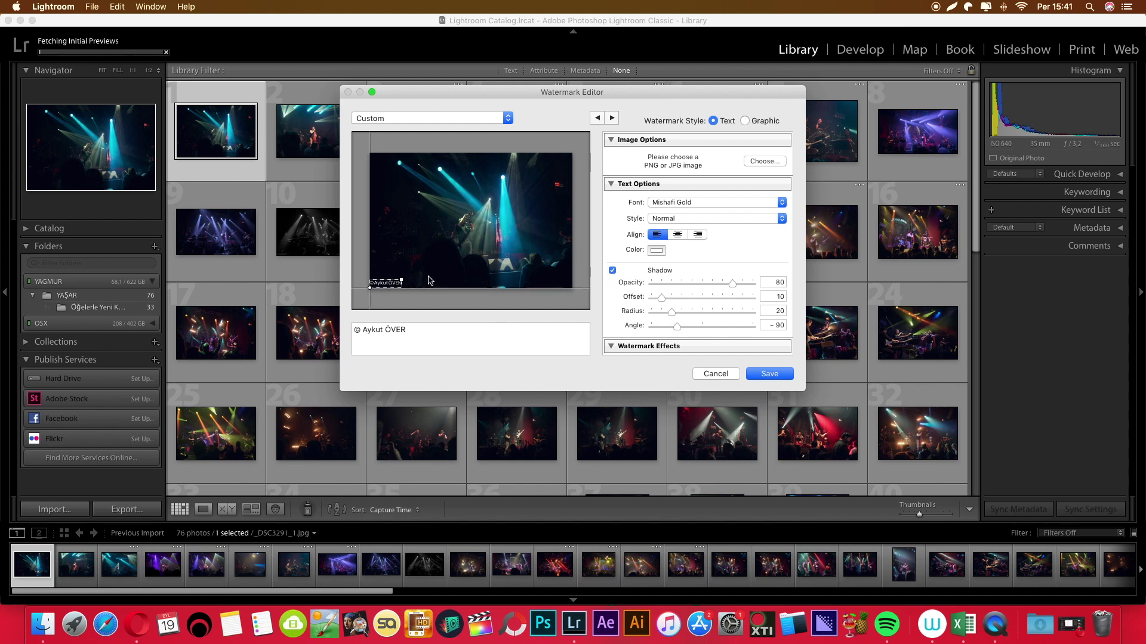
click(700, 202)
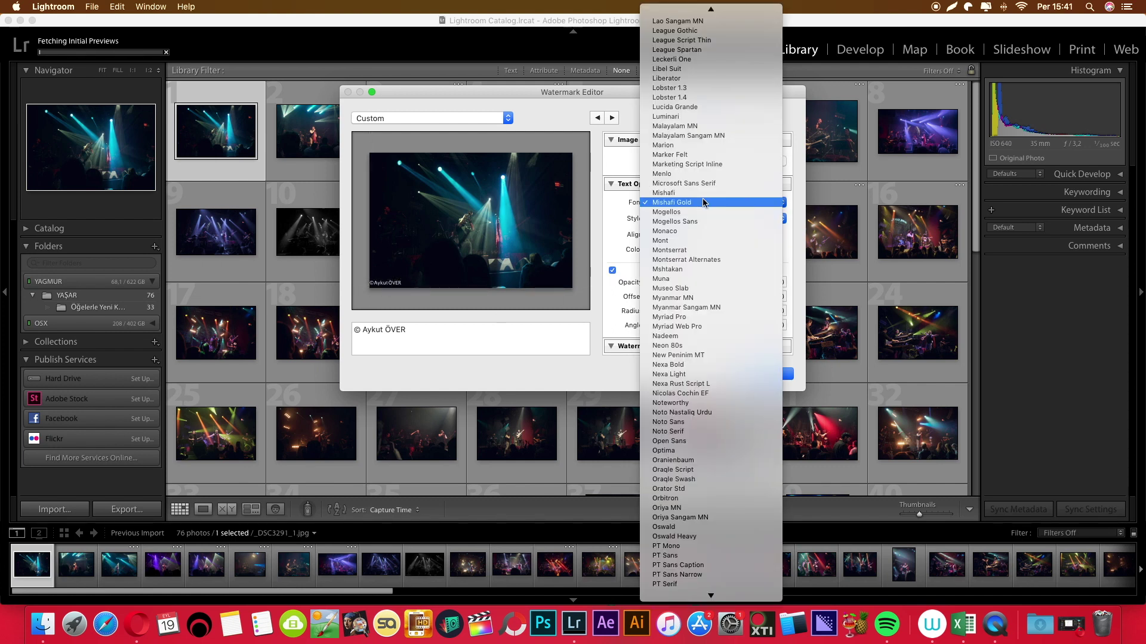
click(682, 71)
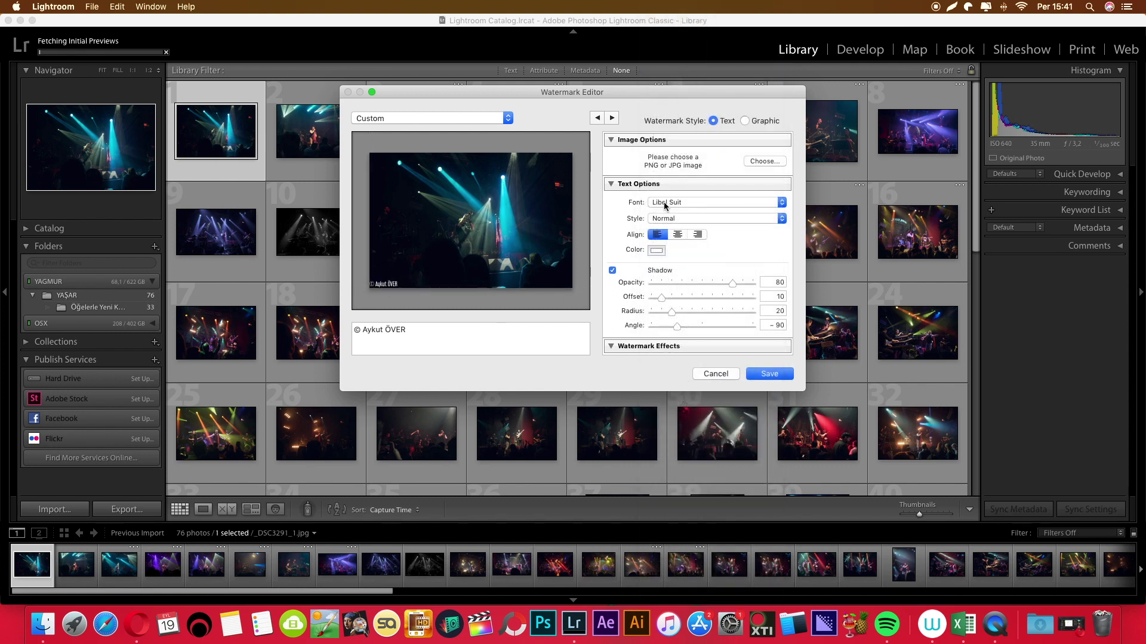
Right-align the signature and make its colour white after trying yellow and red.
click(696, 234)
click(656, 250)
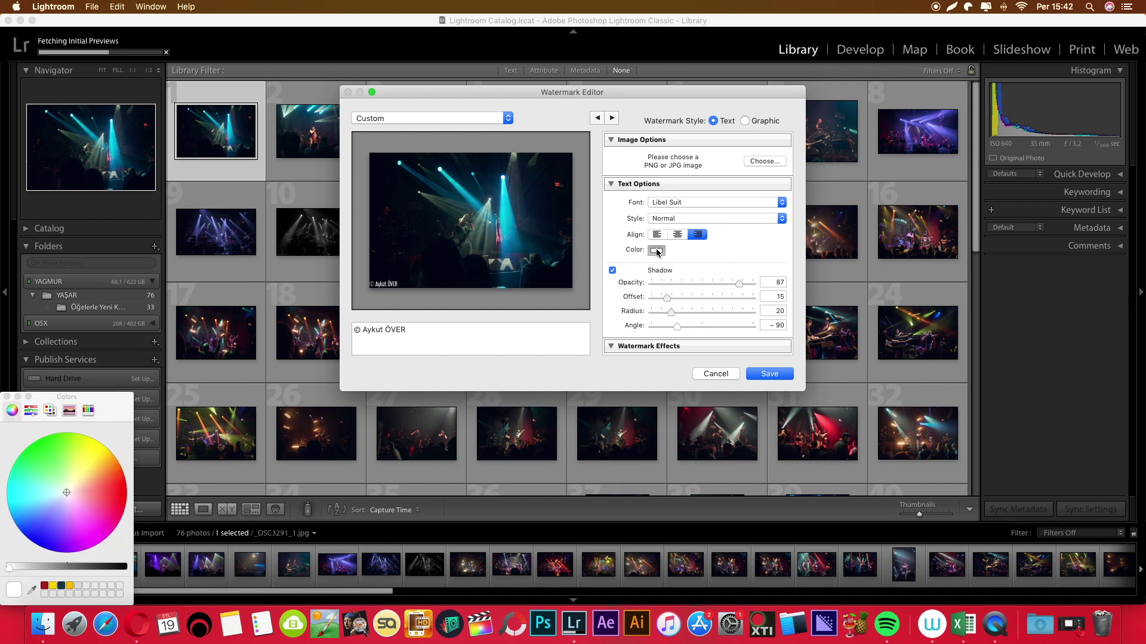
click(97, 453)
click(108, 485)
click(72, 492)
click(7, 396)
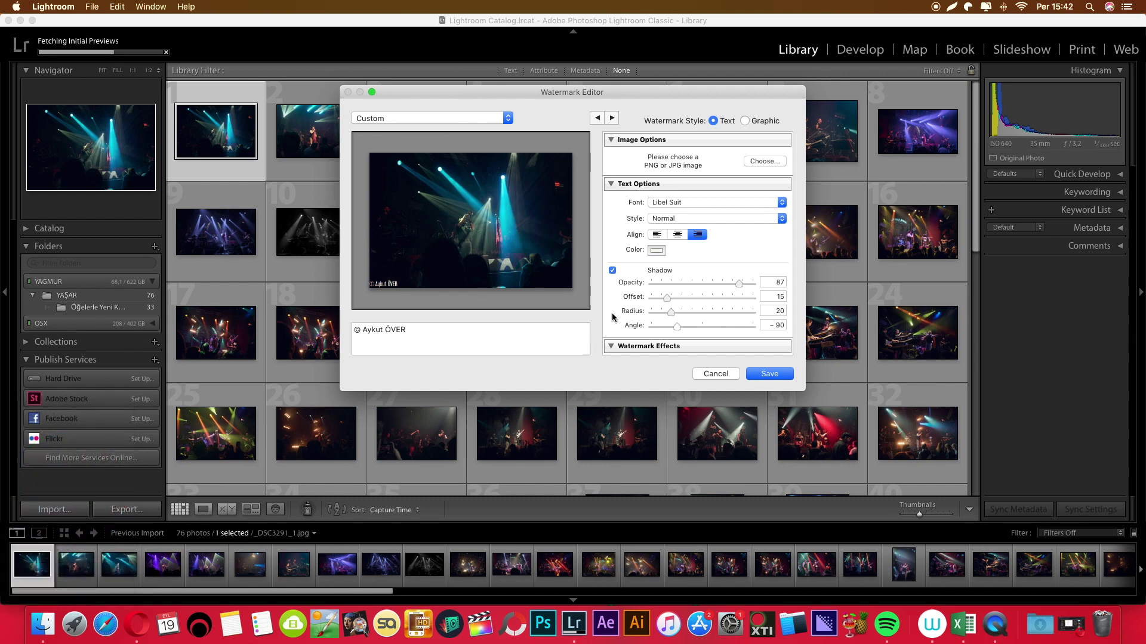
Restore full watermark opacity and try anchor positions, settling on bottom-left.
scroll(728, 241, down, 5)
mouse_move(751, 261)
mouse_down()
mouse_move(714, 263)
mouse_move(753, 261)
mouse_up()
drag(657, 297, 696, 300)
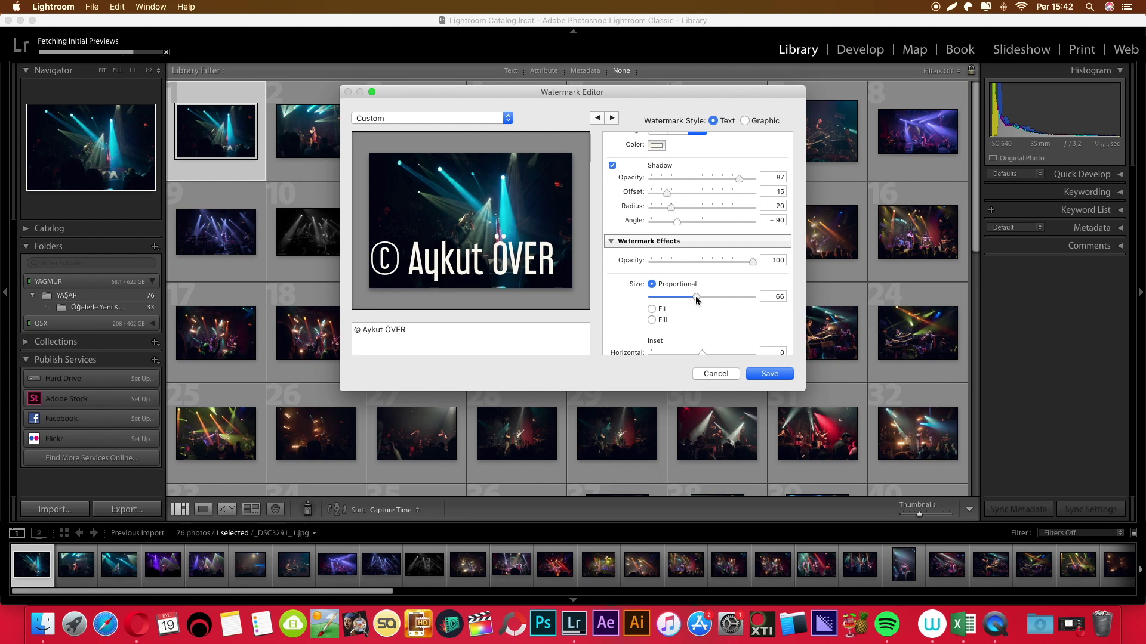
scroll(696, 296, down, 3)
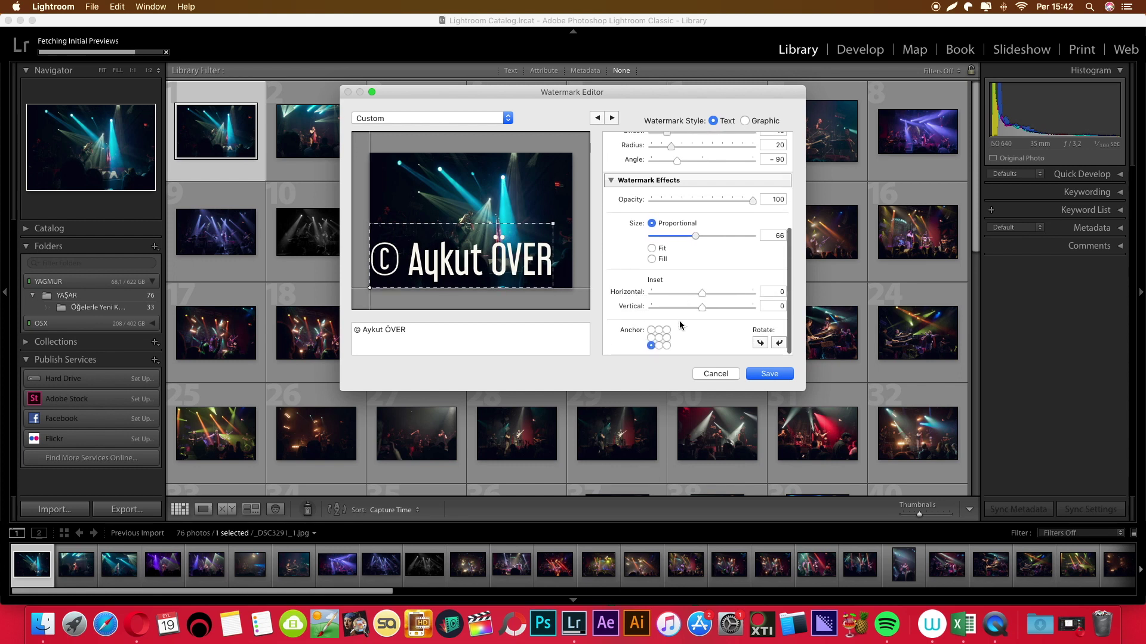
click(651, 330)
click(658, 330)
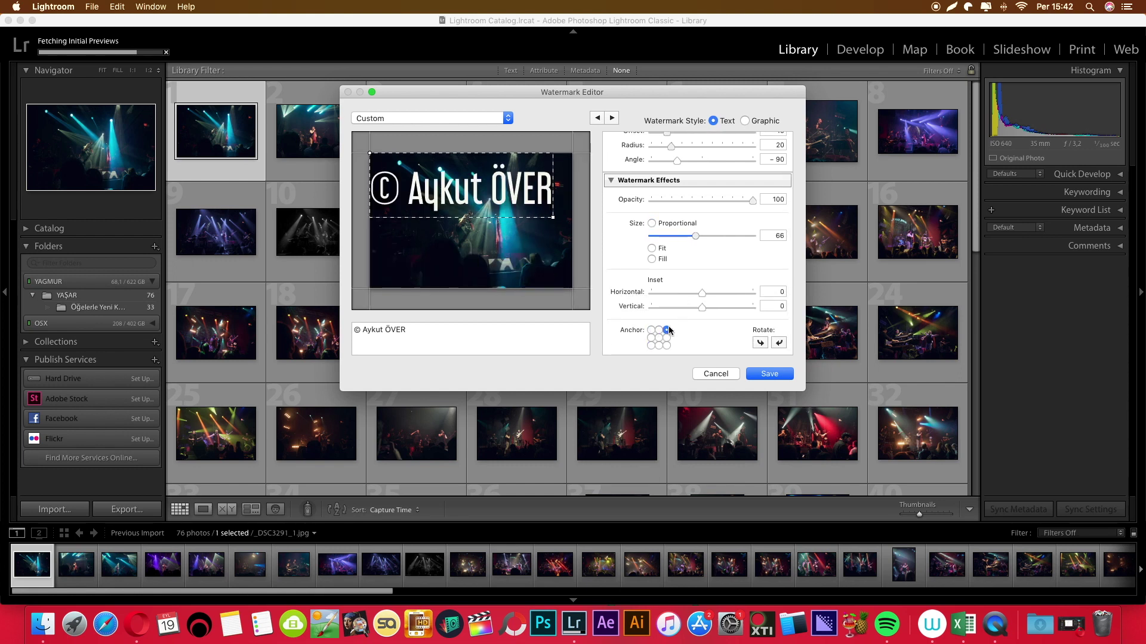
click(659, 338)
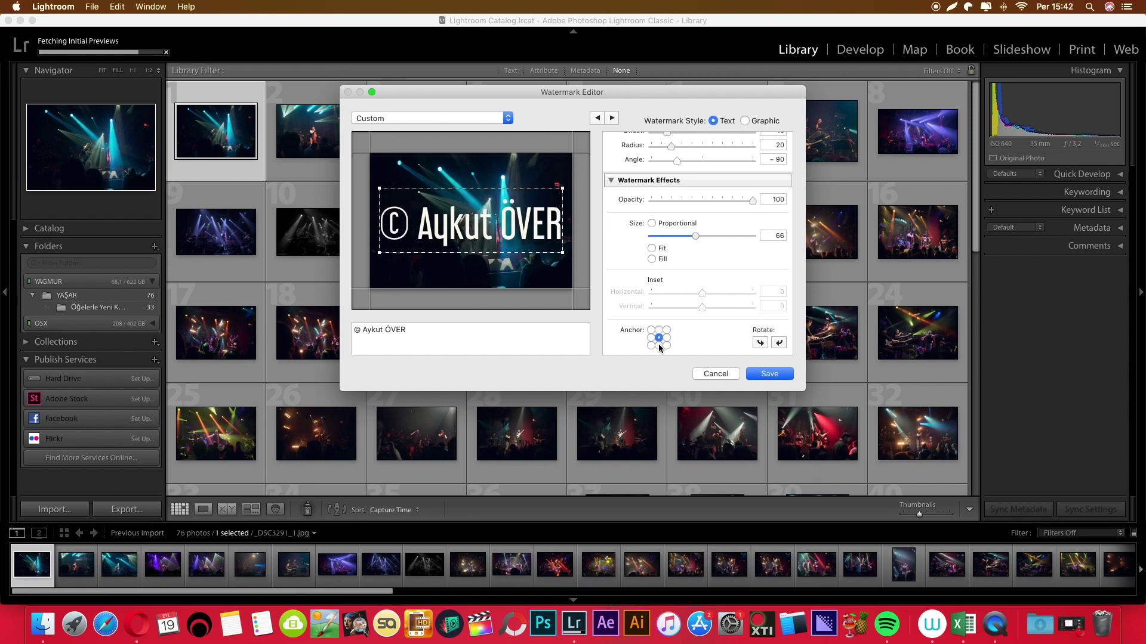
click(659, 346)
click(667, 345)
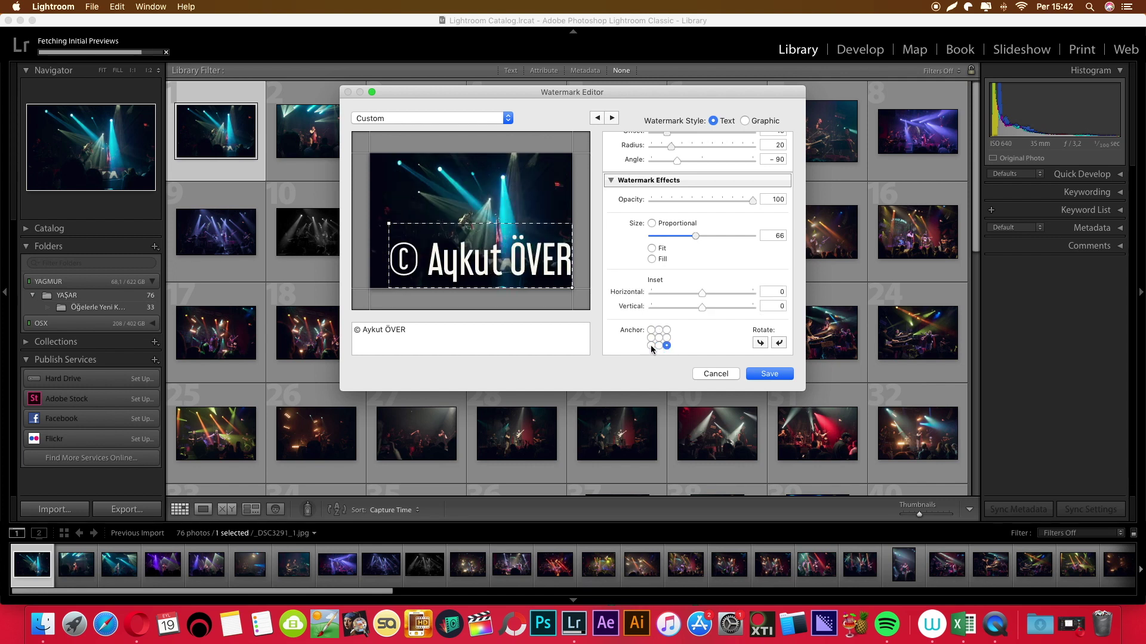
click(650, 345)
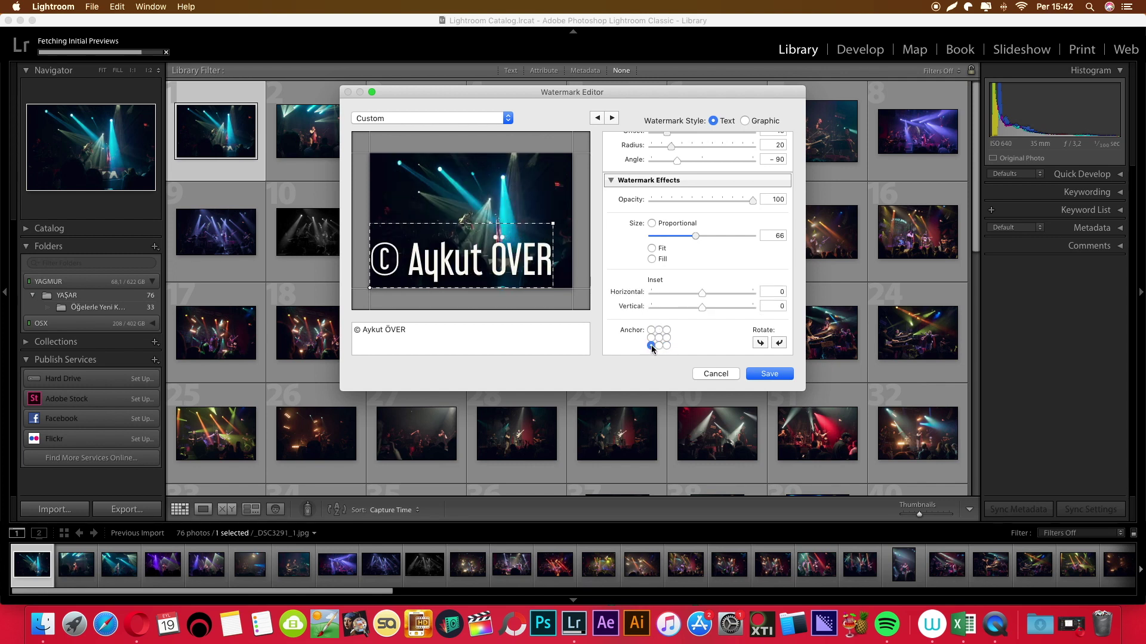
Shrink the text to size 18, keep it bottom-left, and add horizontal inset 1.
click(676, 237)
drag(666, 238, 664, 238)
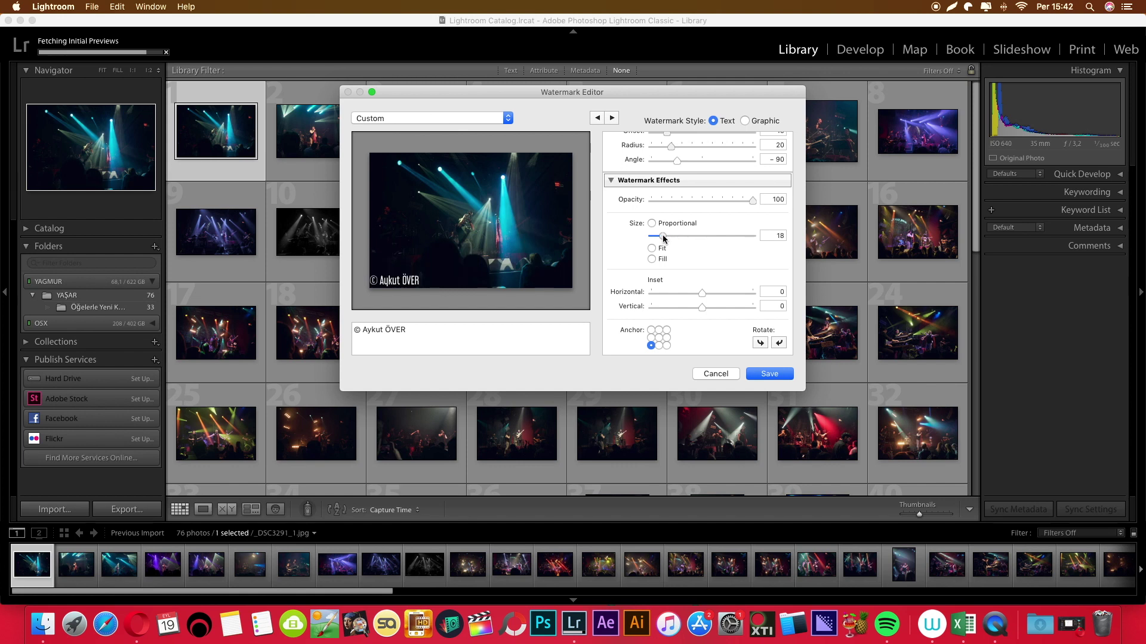
click(651, 330)
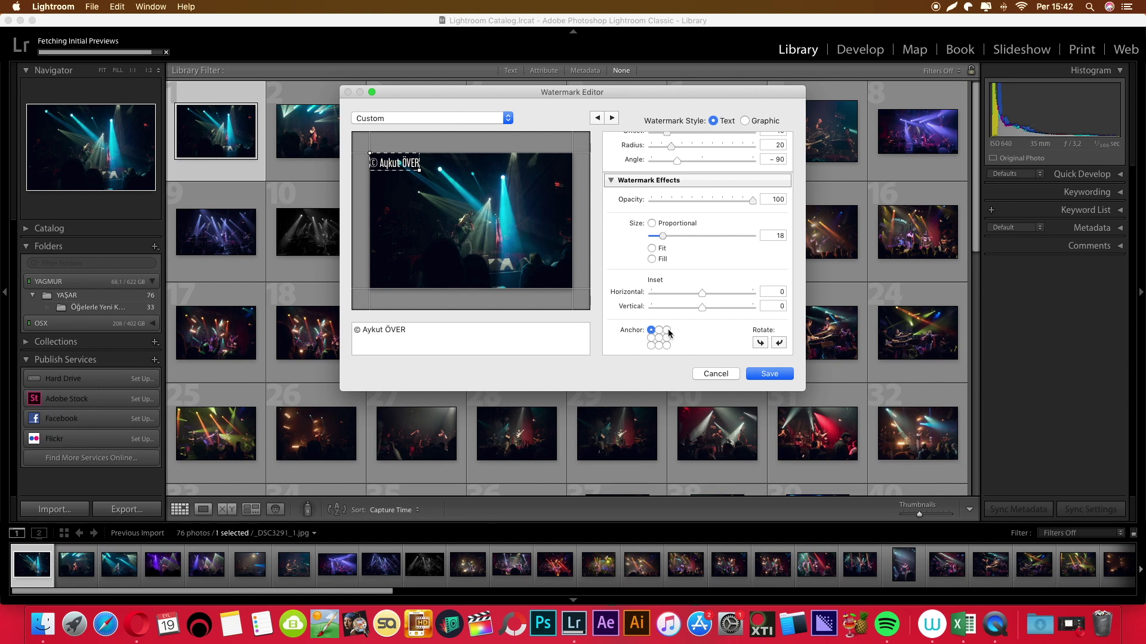
click(667, 331)
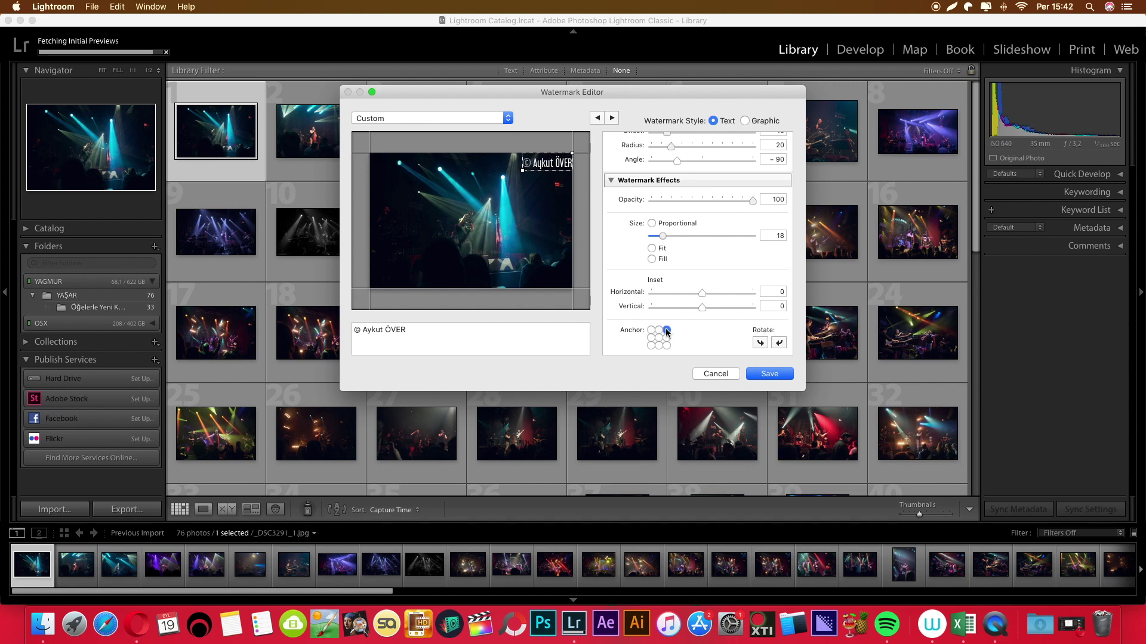
click(667, 345)
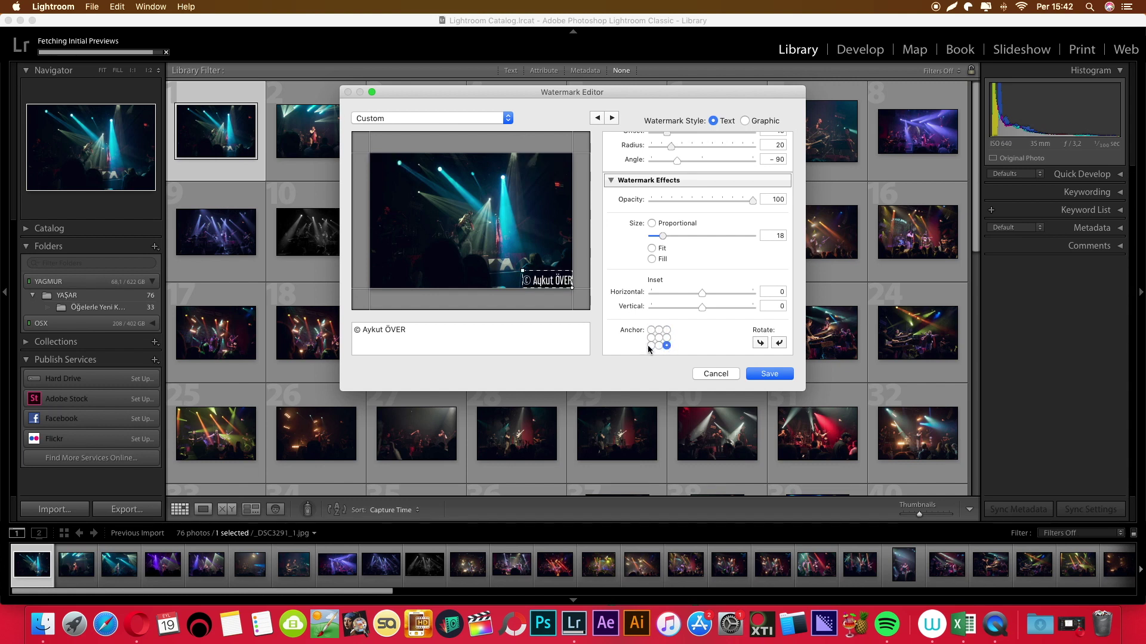
click(651, 345)
mouse_move(702, 293)
mouse_down()
mouse_move(743, 293)
mouse_move(711, 293)
mouse_move(706, 308)
mouse_up()
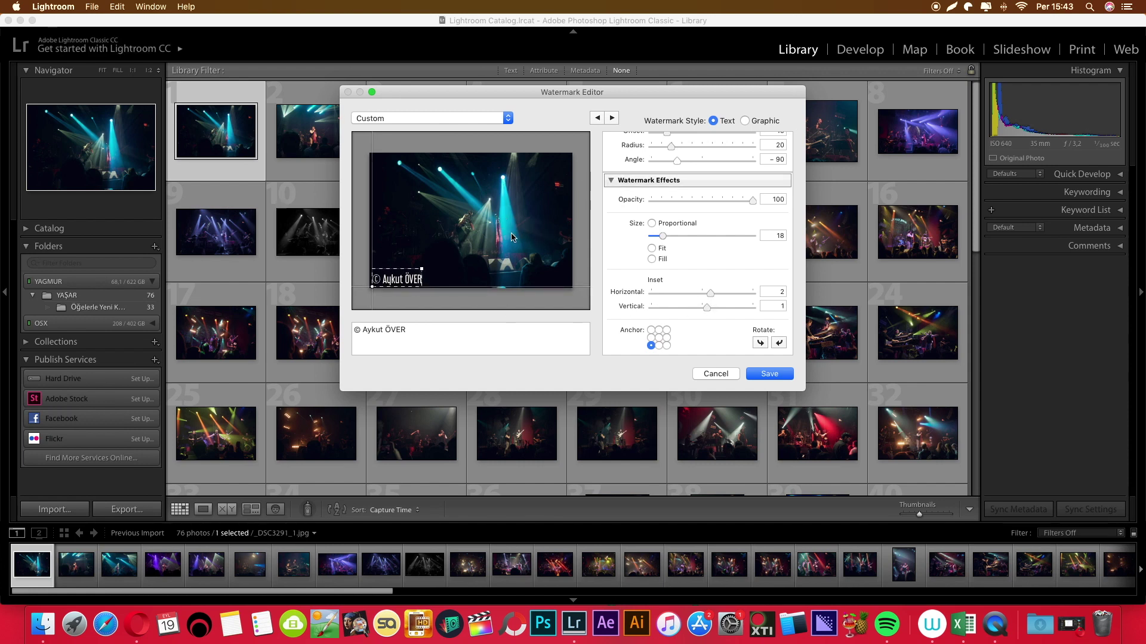
Save the text watermark as a new preset named 'Text'.
click(770, 374)
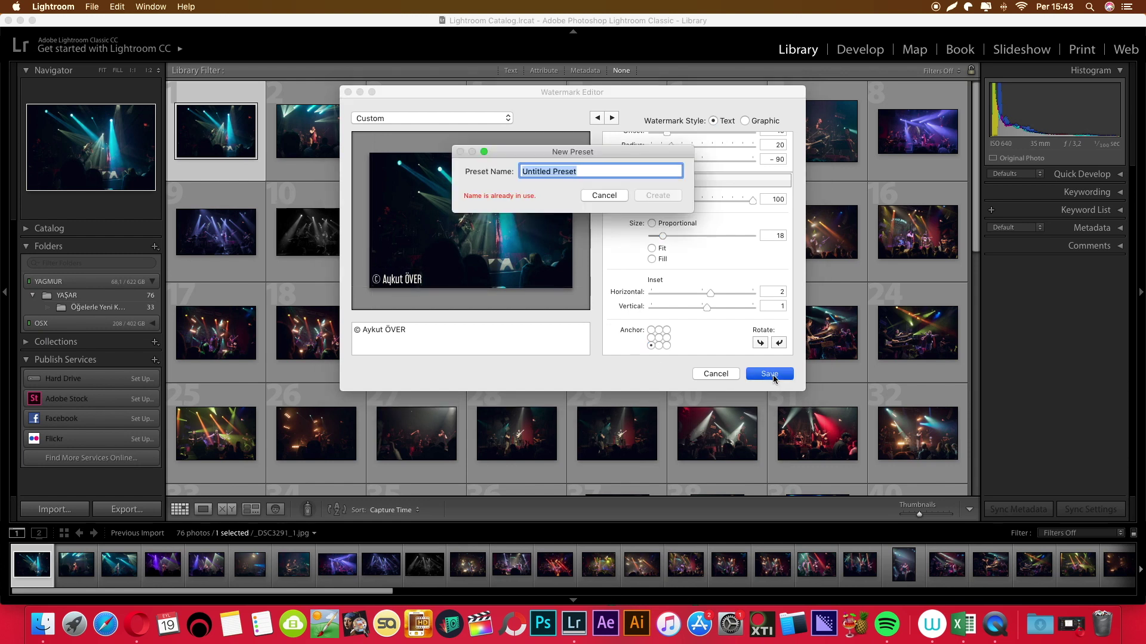
text(TE)
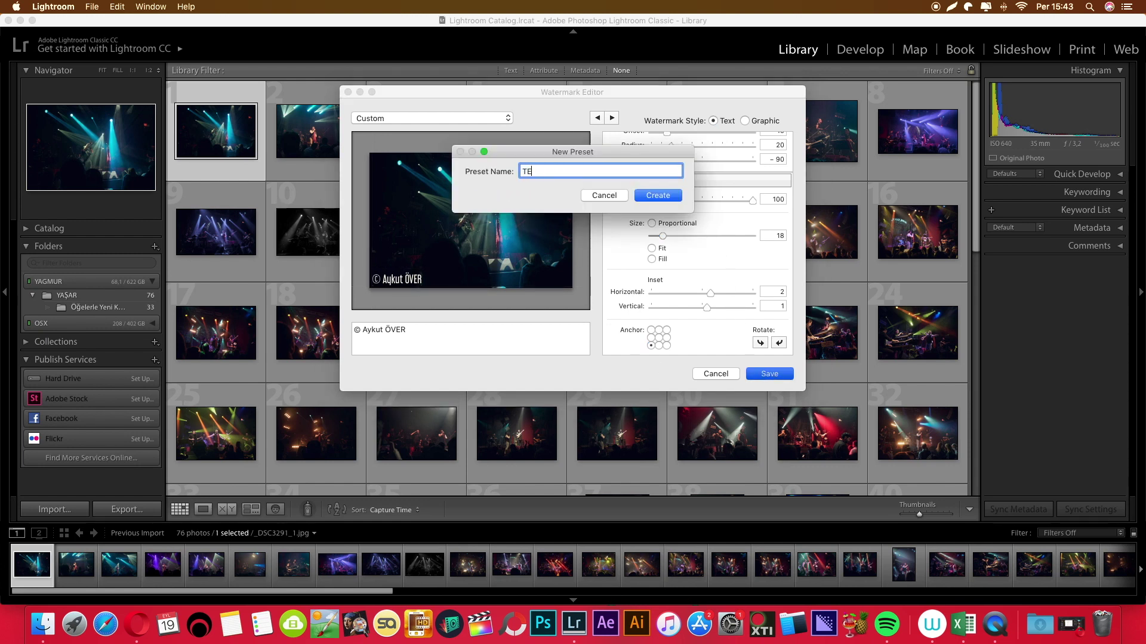
key(BackSpace)
key(BackSpace)
key(Return)
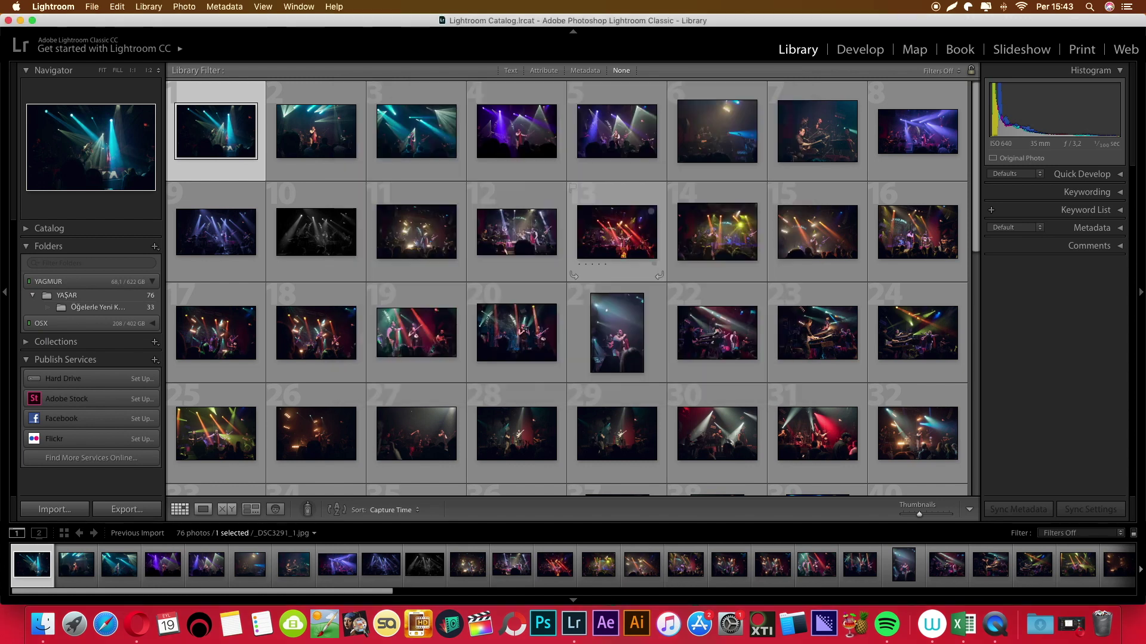
Reopen the watermark editor and load Yazı.png from the Desktop as a graphic watermark.
click(96, 7)
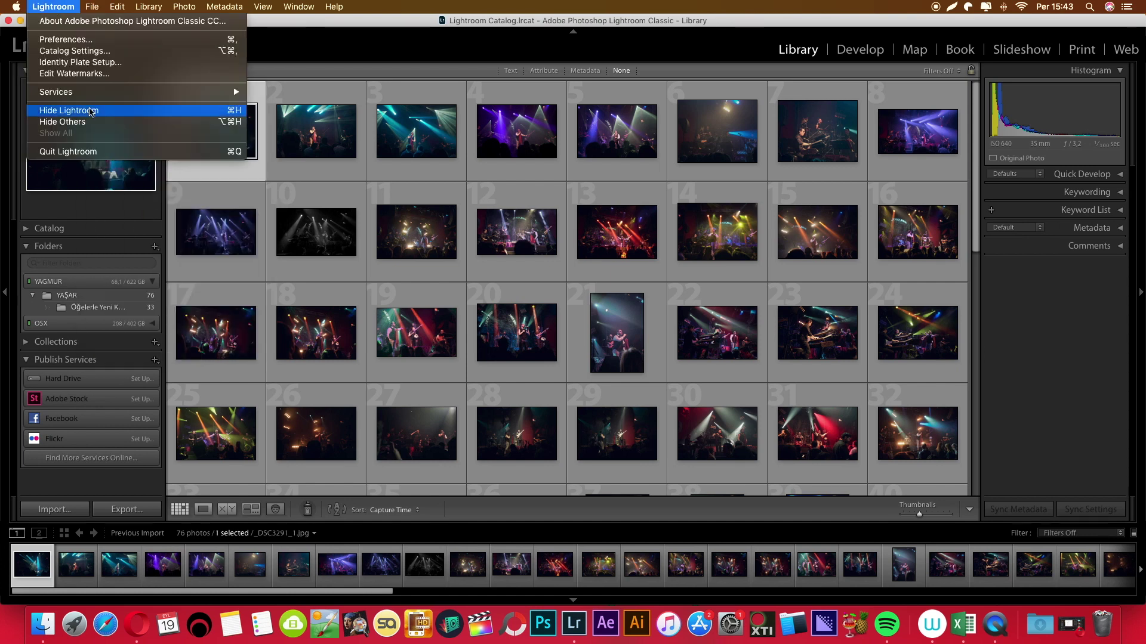
click(74, 74)
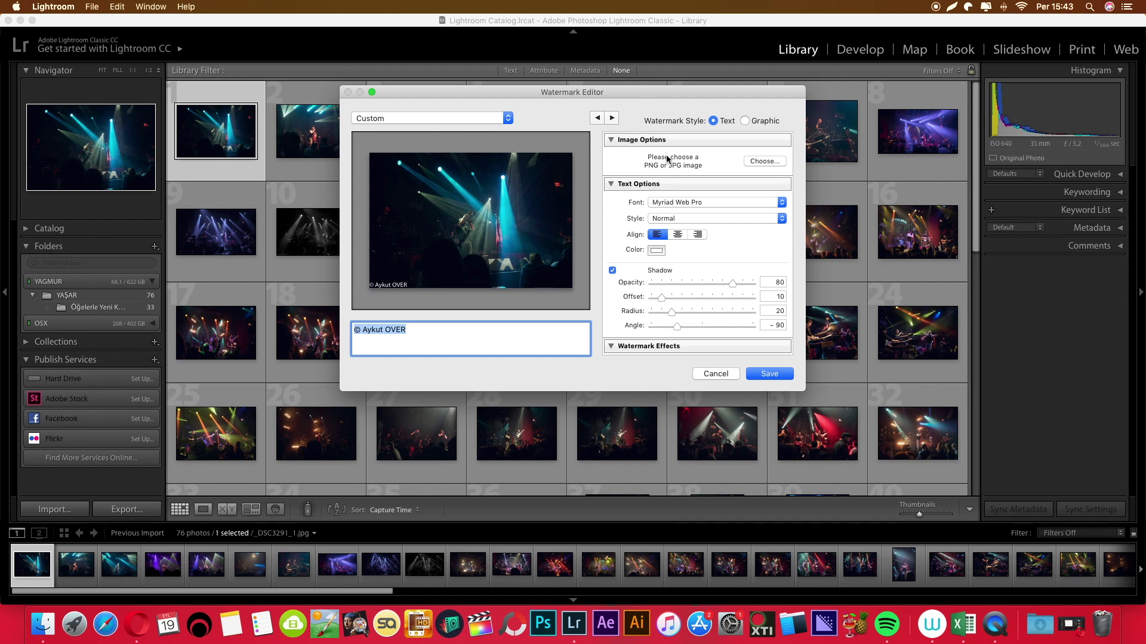
click(764, 161)
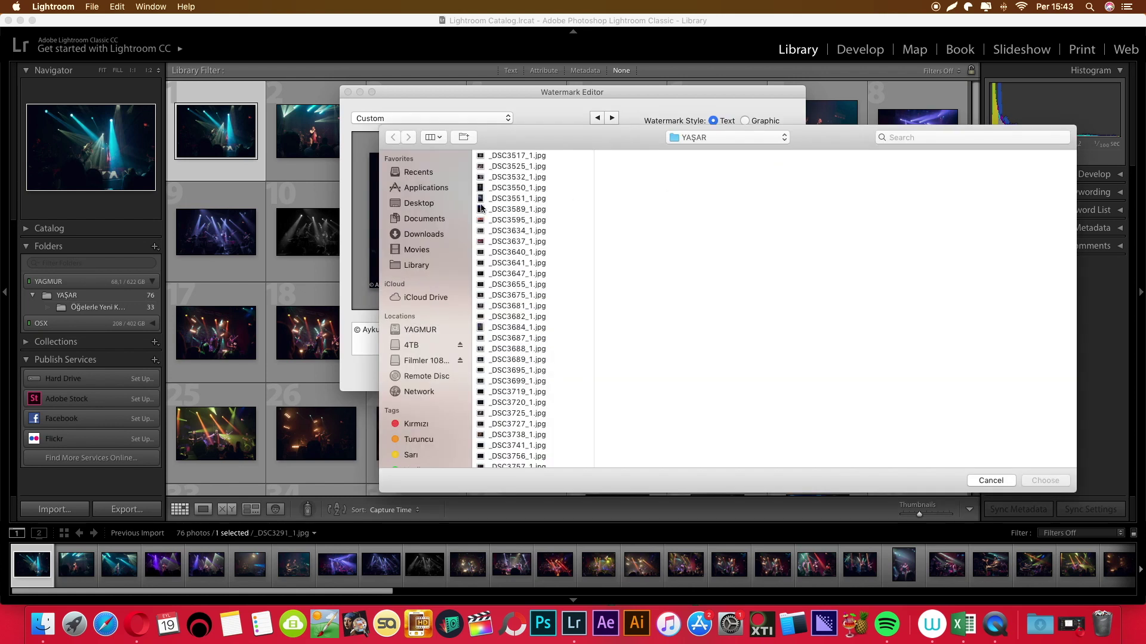
click(420, 204)
click(499, 190)
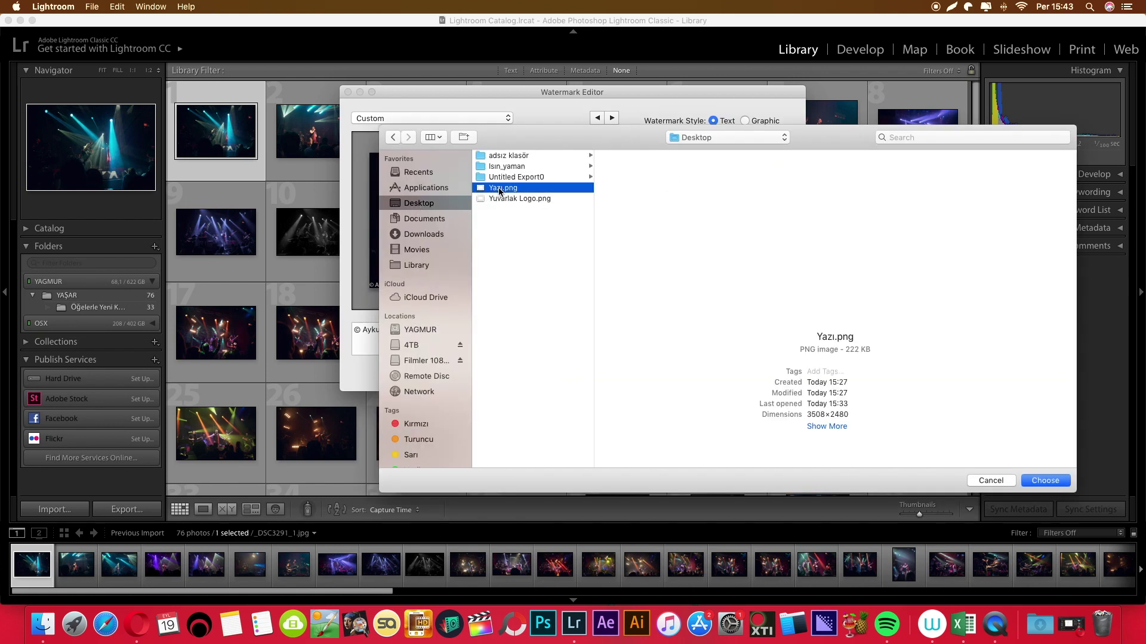
click(1044, 481)
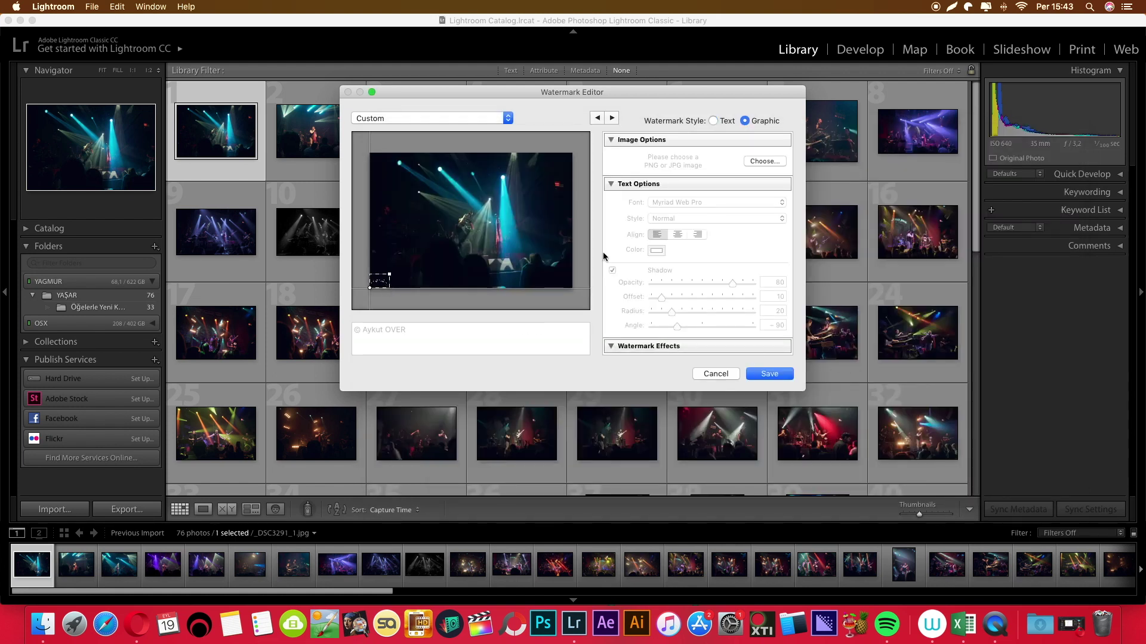
Set the Yazı.png graphic's size to 17 and vertical inset to -3.
scroll(704, 231, down, 2)
scroll(704, 231, down, 2)
scroll(705, 235, down, 2)
drag(657, 280, 665, 285)
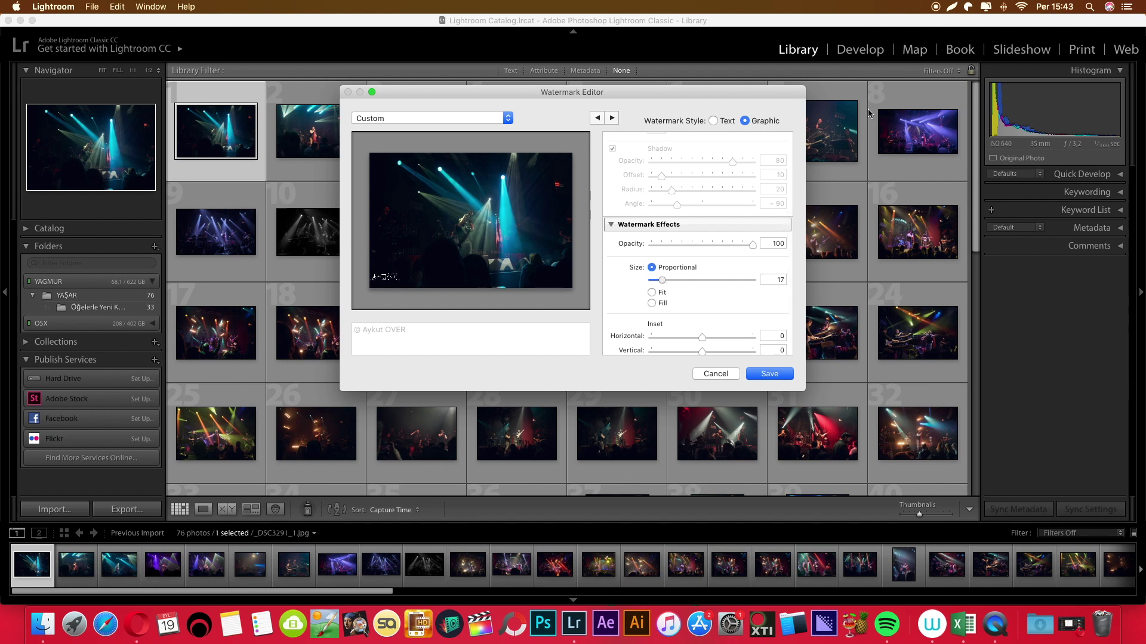
mouse_move(700, 354)
mouse_down()
mouse_move(686, 352)
mouse_move(708, 339)
mouse_up()
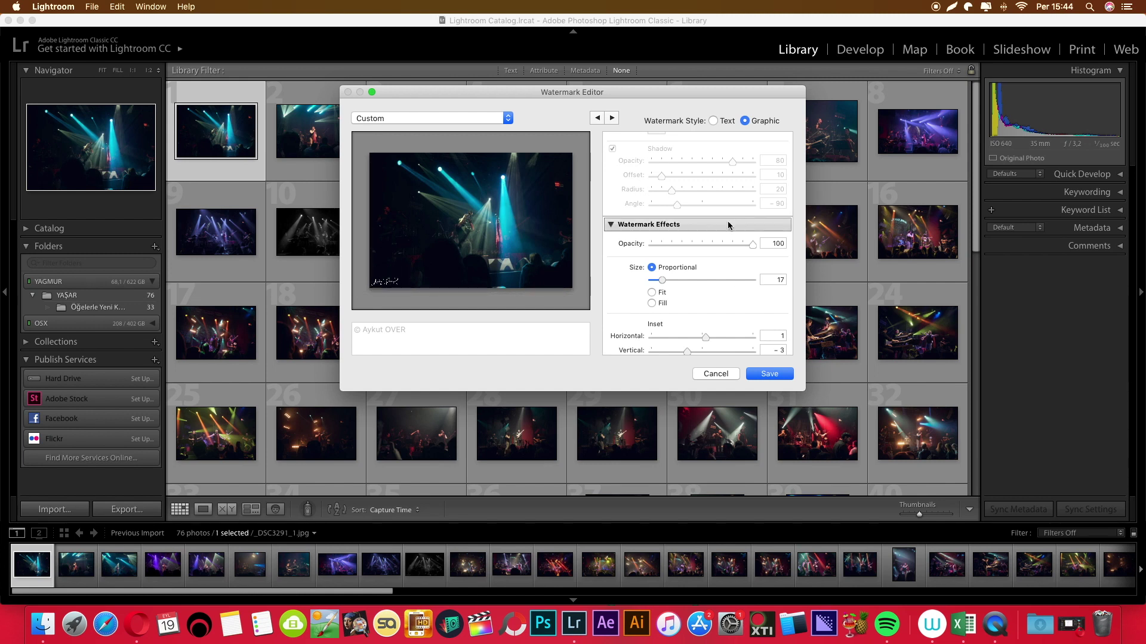
Anchor the graphic bottom-left and begin saving it as a preset named after the photographer.
scroll(706, 226, down, 3)
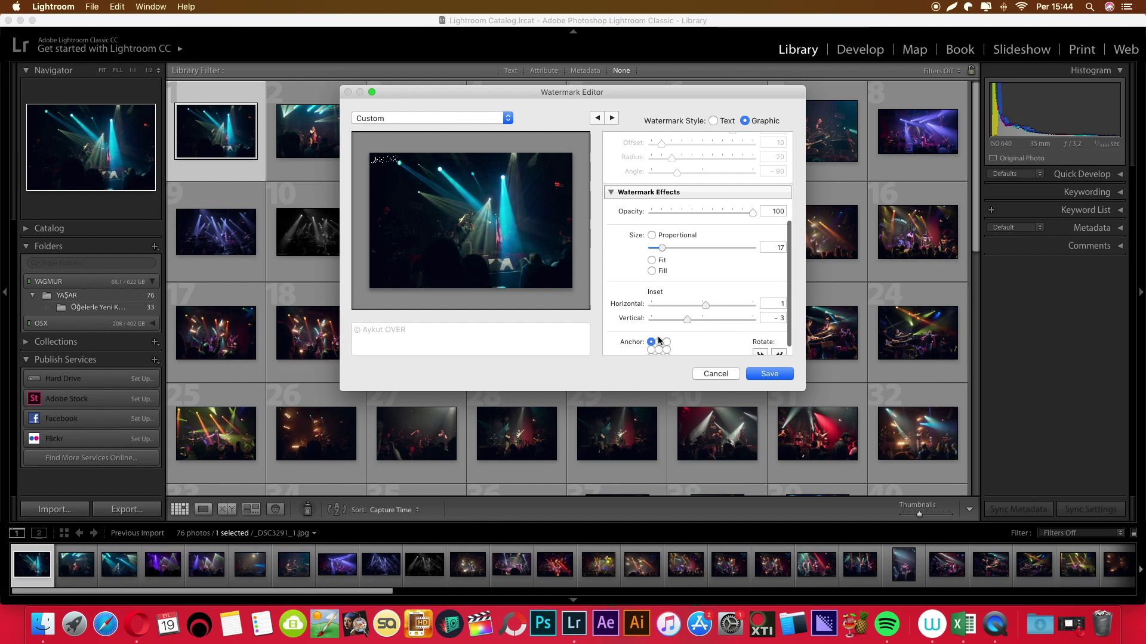
click(666, 342)
scroll(667, 345, down, 1)
click(667, 346)
scroll(652, 349, up, 1)
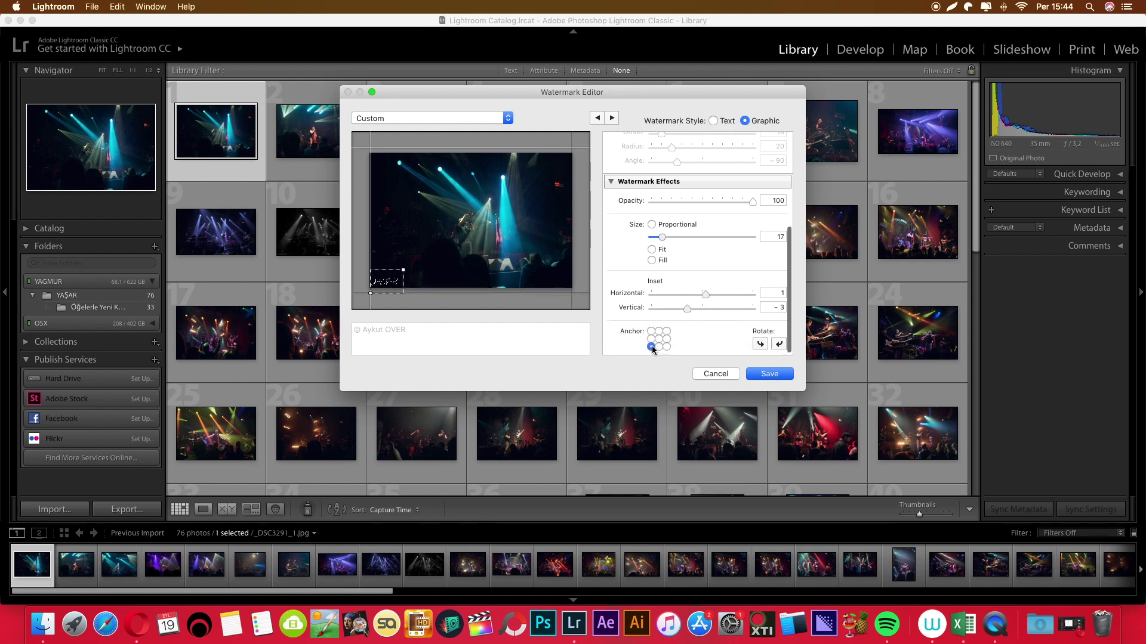
click(650, 346)
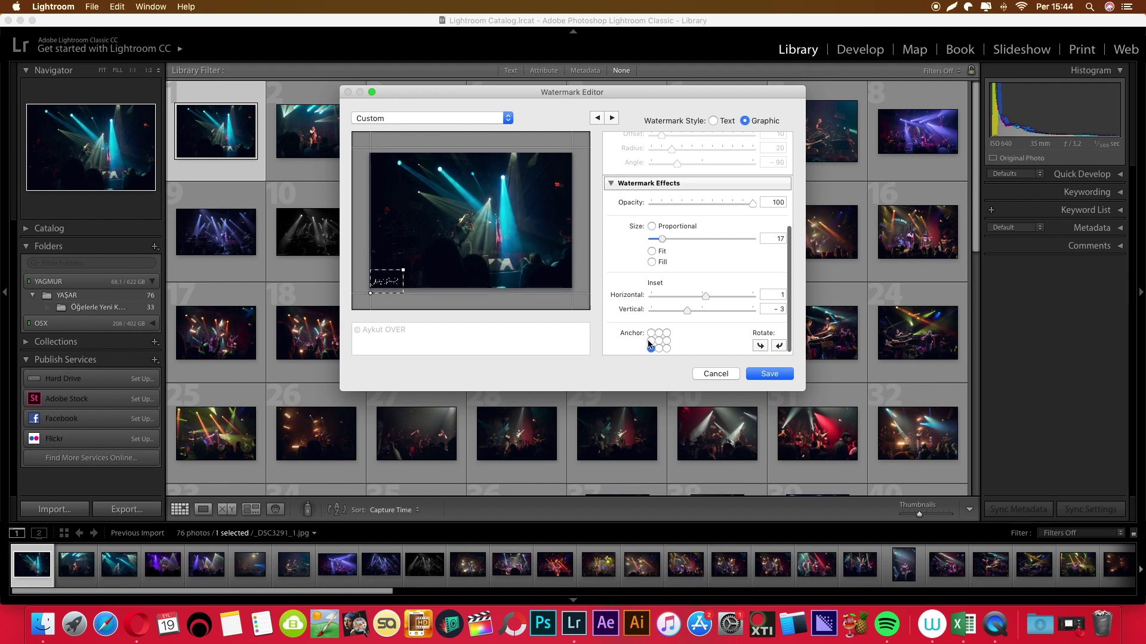
click(767, 374)
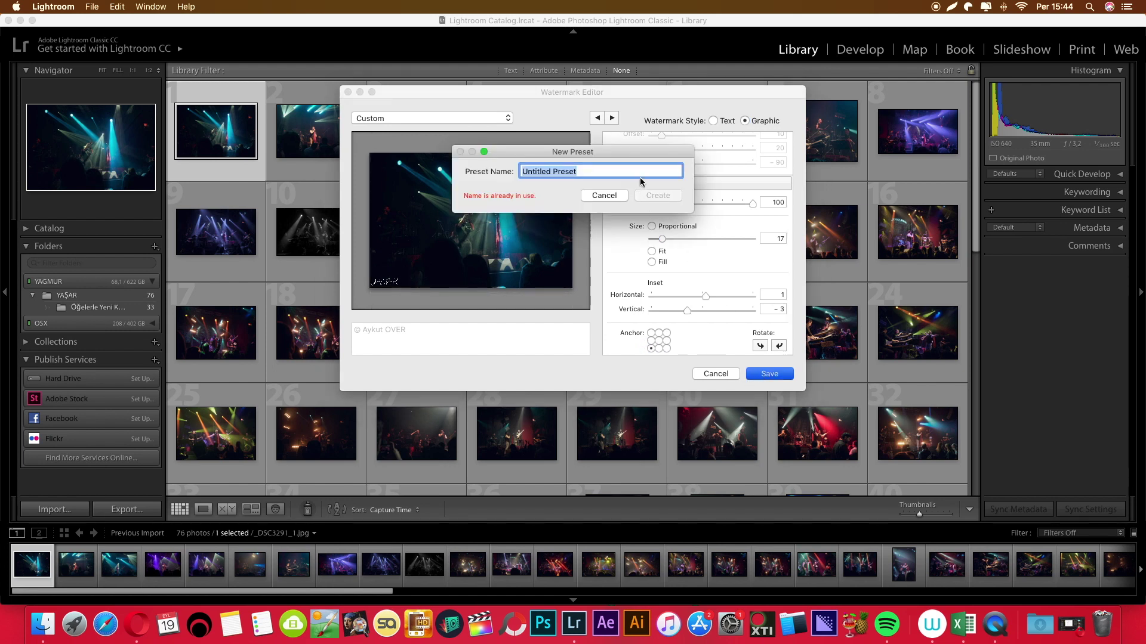
text(Aykut_Yazı_Sol_Alt)
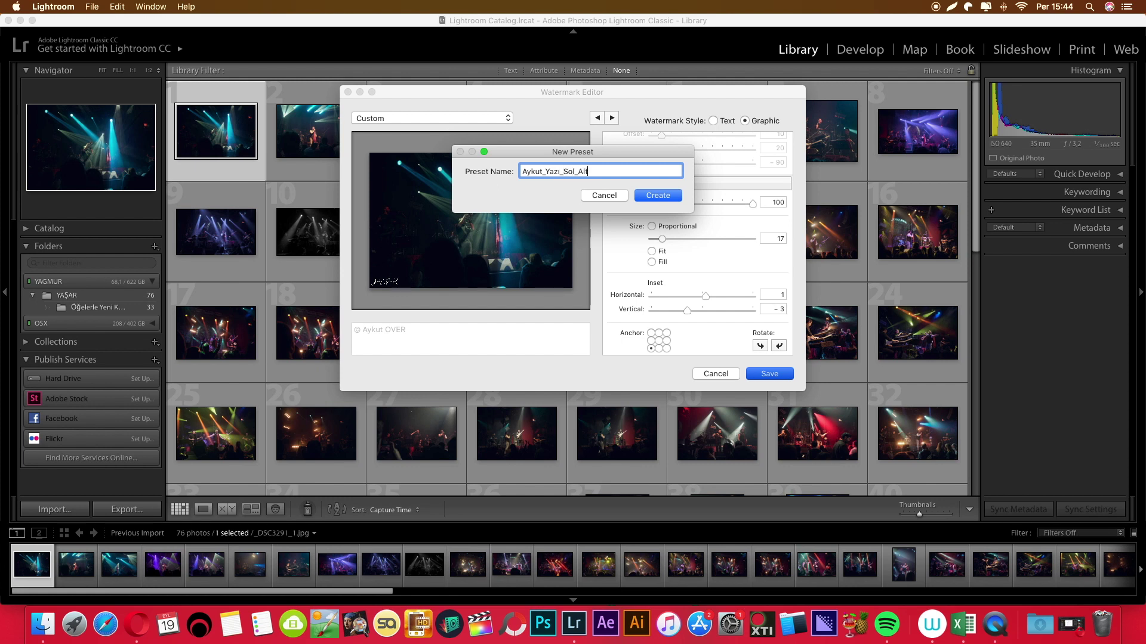
Confirm the Yazı preset, then load Yuvarlak Logo.png as a new graphic watermark.
key(Return)
click(53, 7)
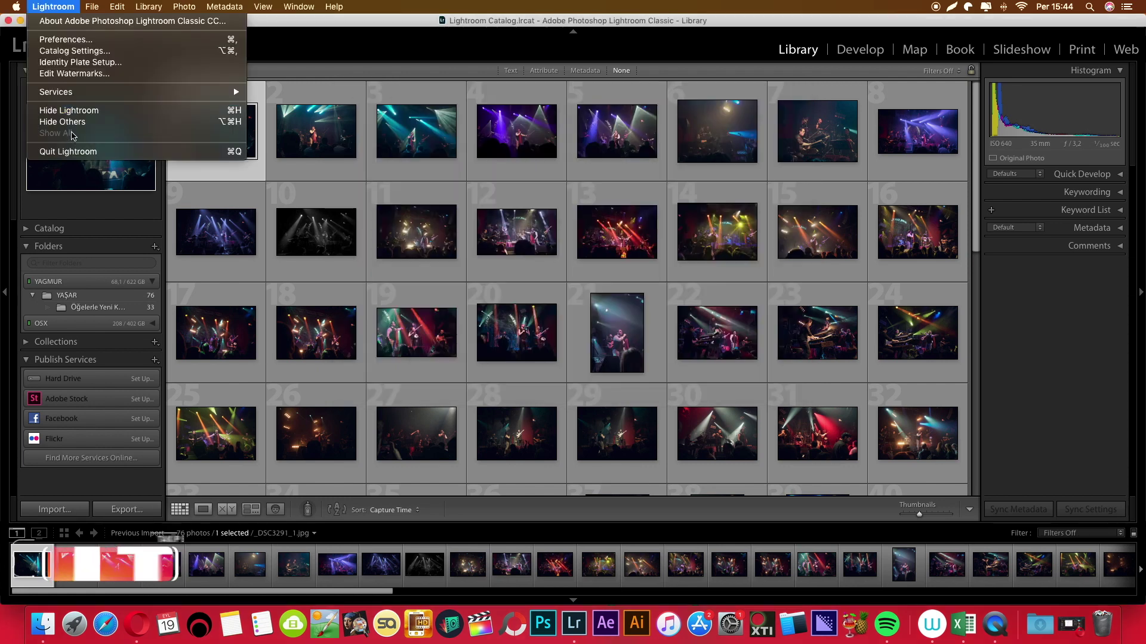
click(84, 74)
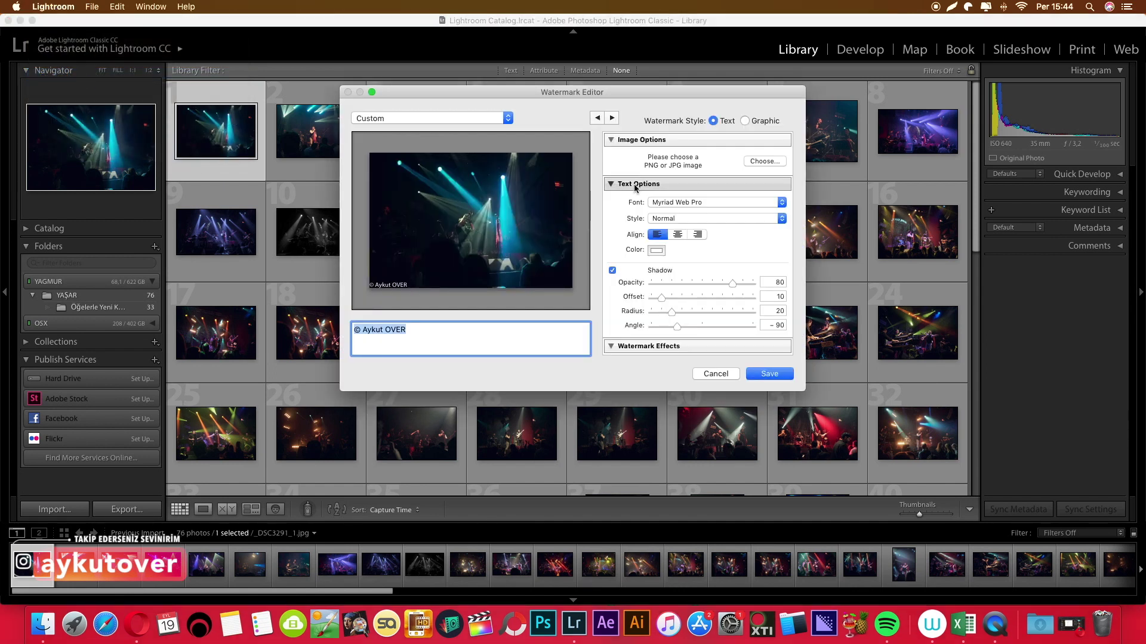
click(747, 160)
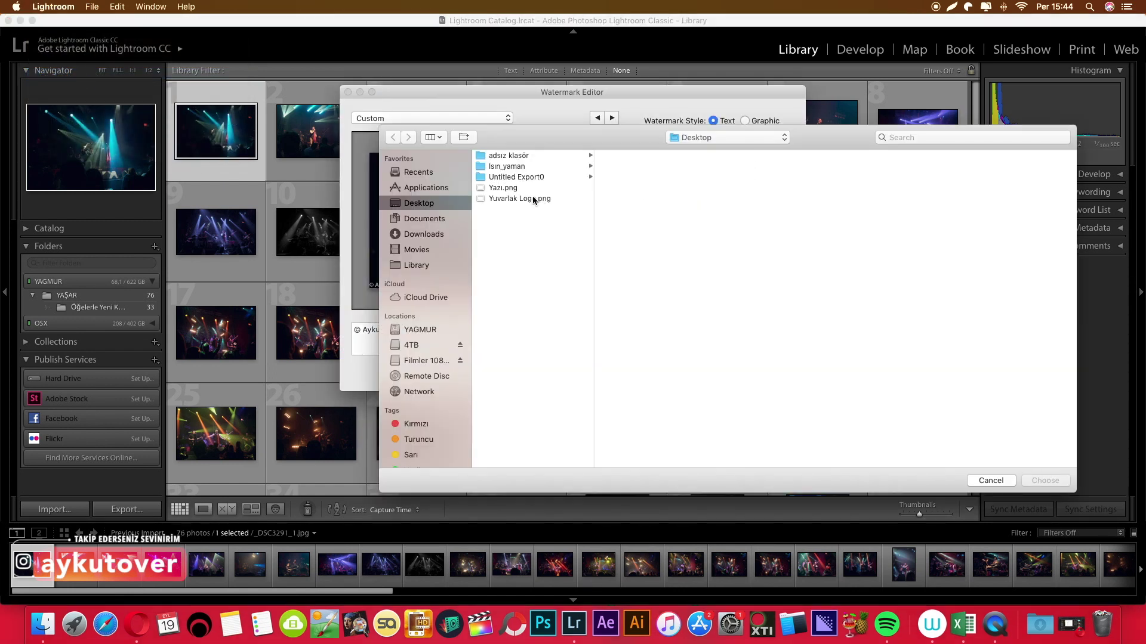
click(533, 199)
click(1046, 481)
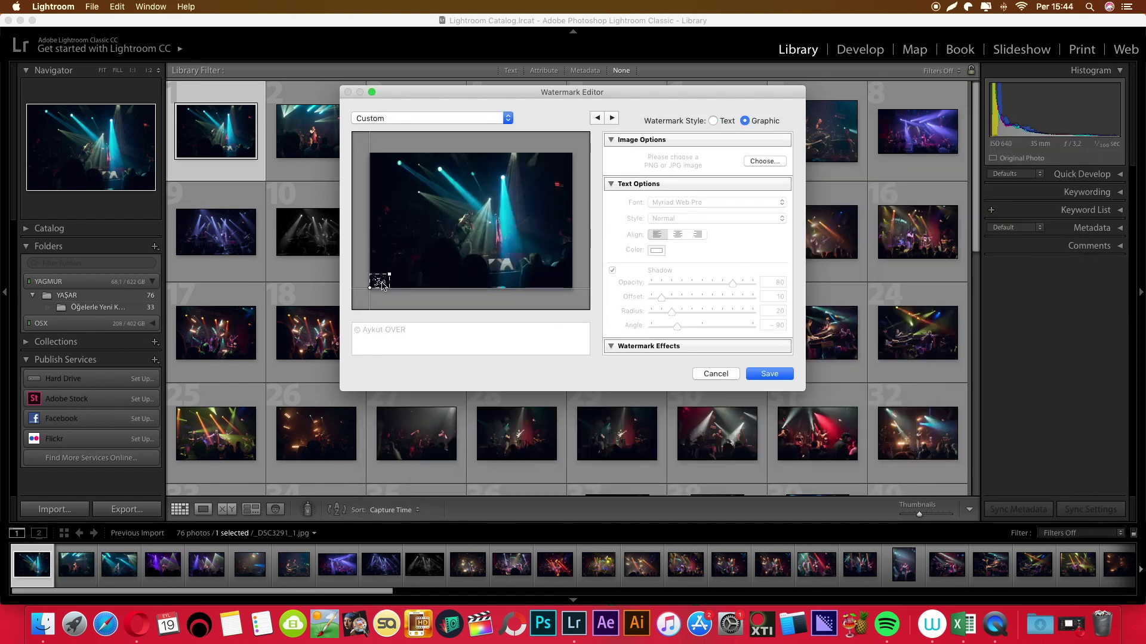
Anchor the round logo top-left with inset 1 and save it as a new logo preset.
scroll(681, 259, down, 3)
scroll(684, 262, down, 2)
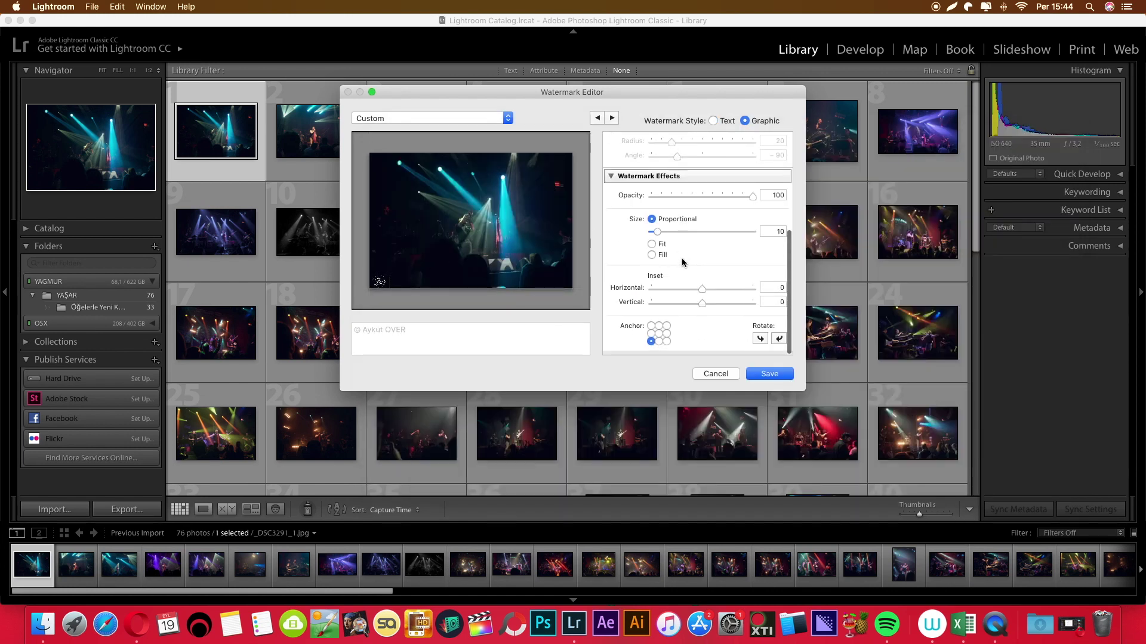
click(650, 330)
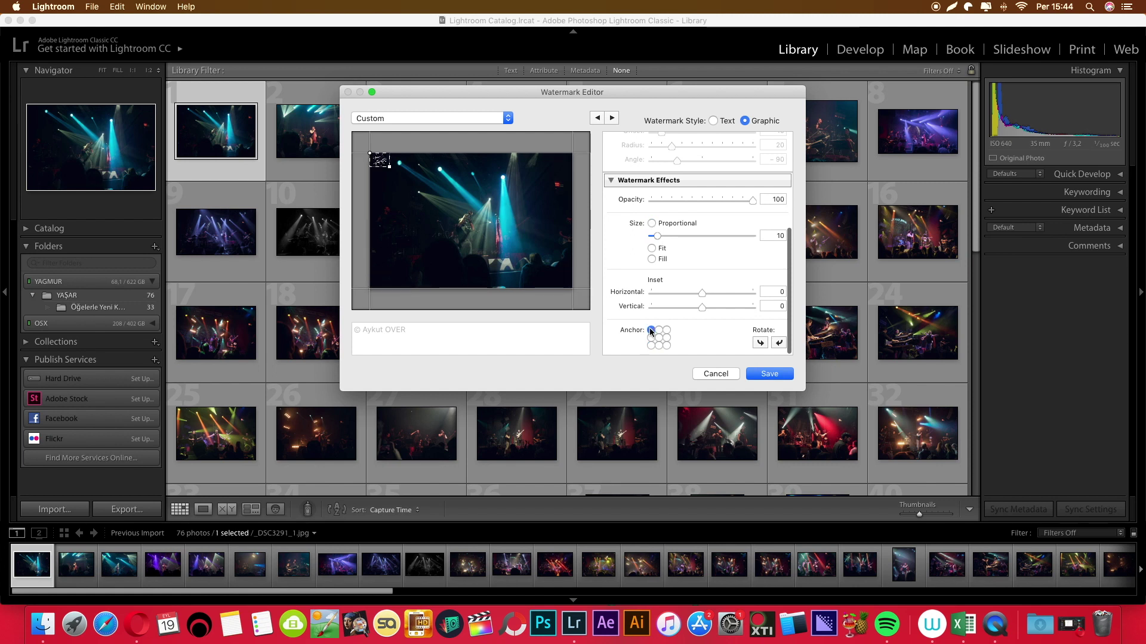
drag(702, 293, 709, 307)
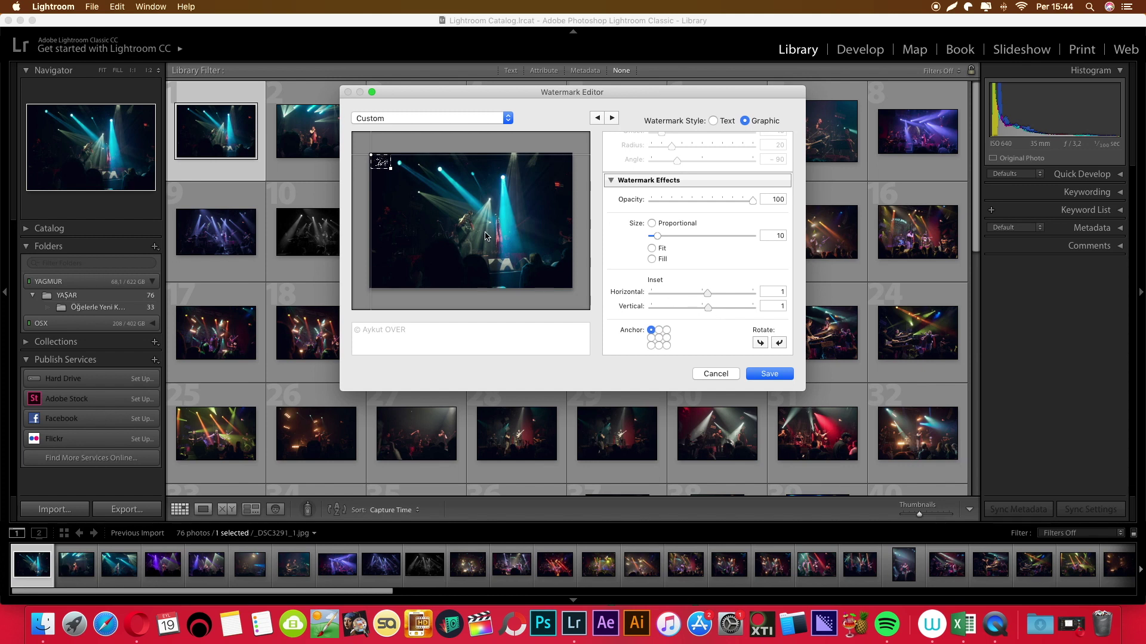
click(770, 373)
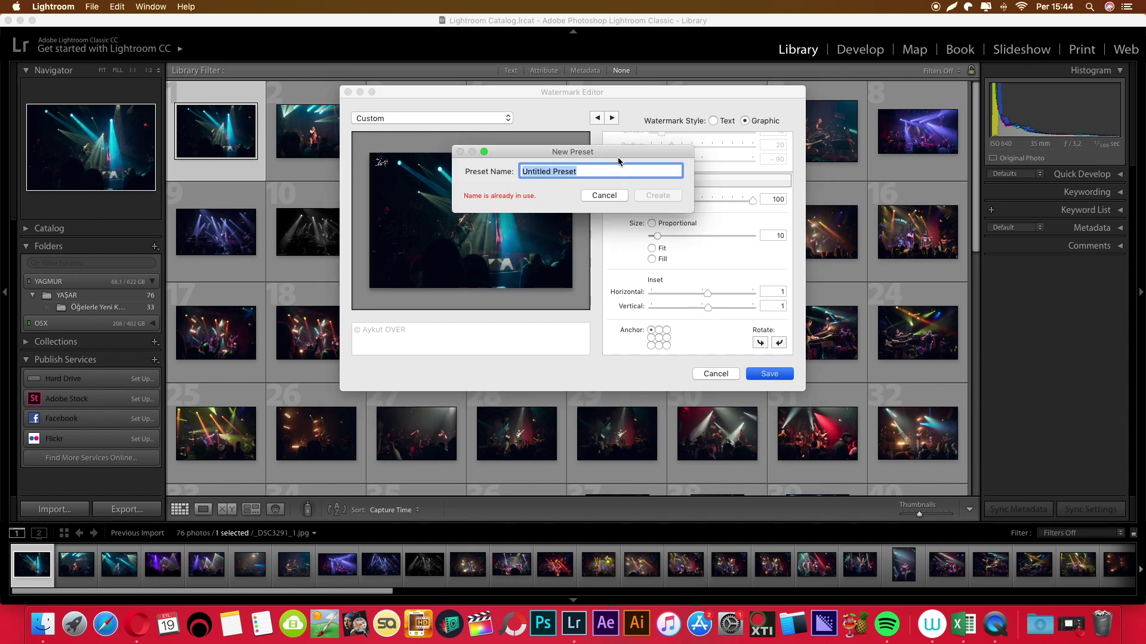
text(Aykut)
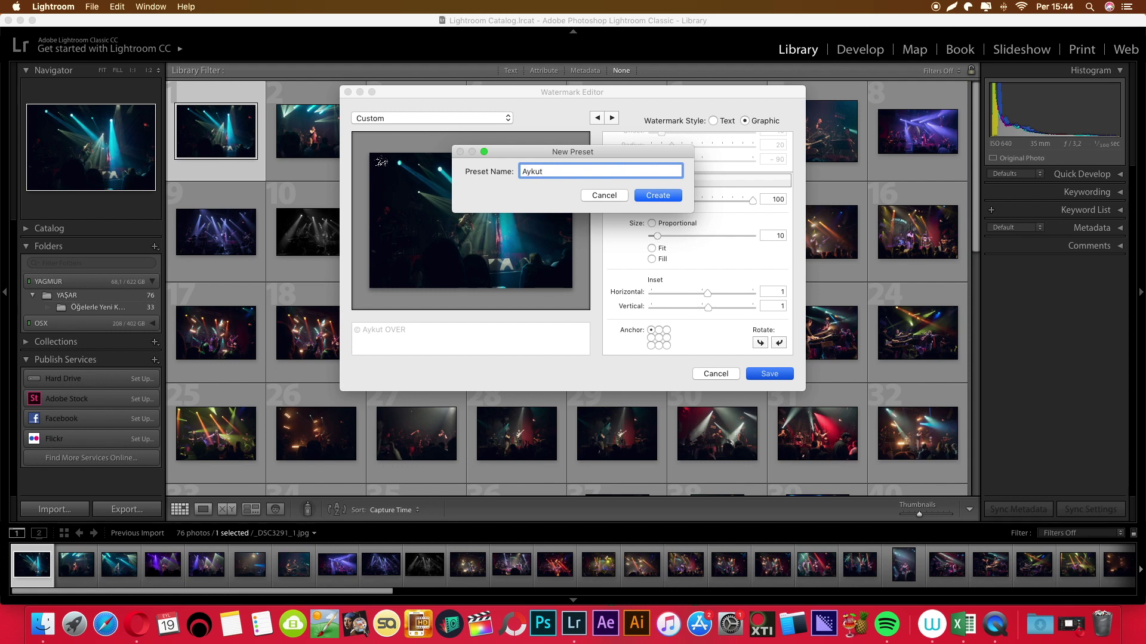
text(_Loh)
key(Return)
key(Return)
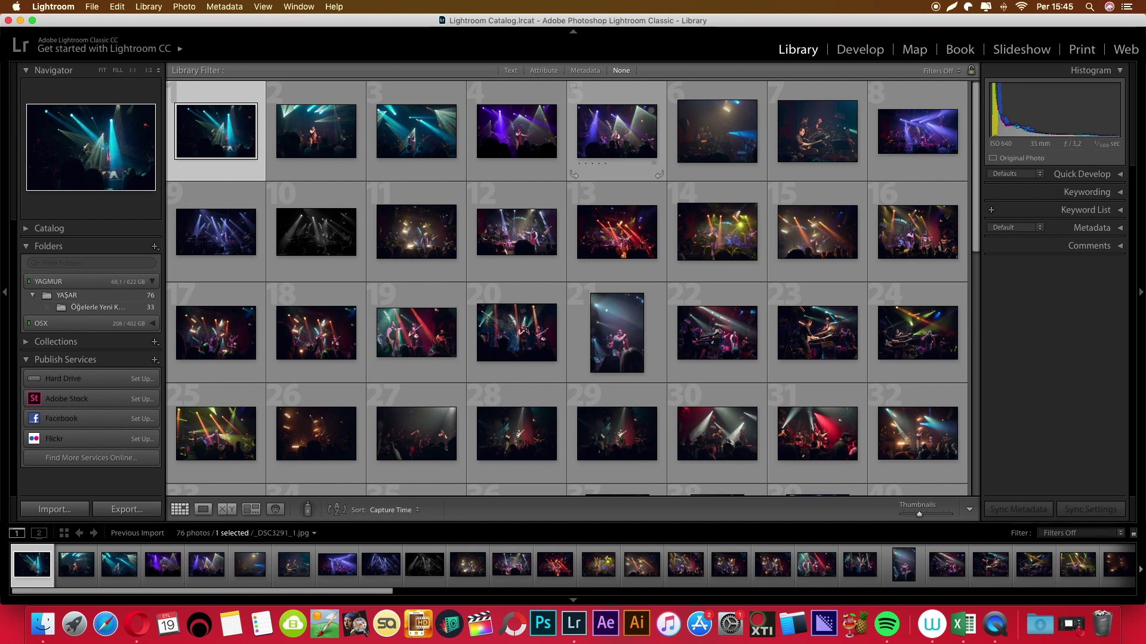
mouse_move(316, 131)
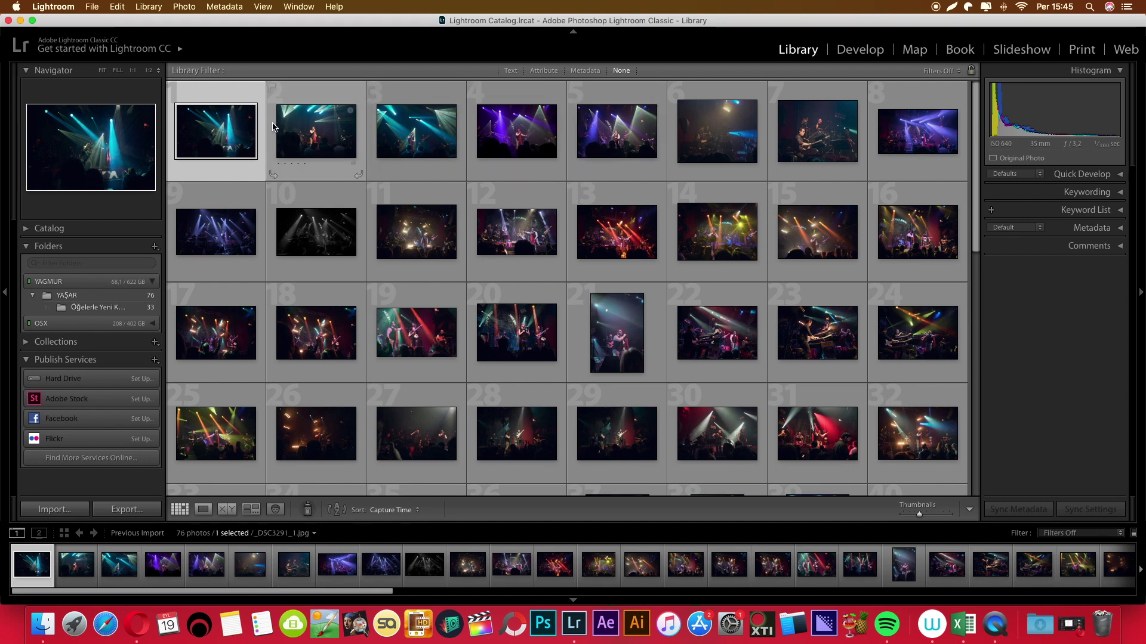
Select all 76 photos and open the Export dialog down to the Watermarking section.
key(super+a)
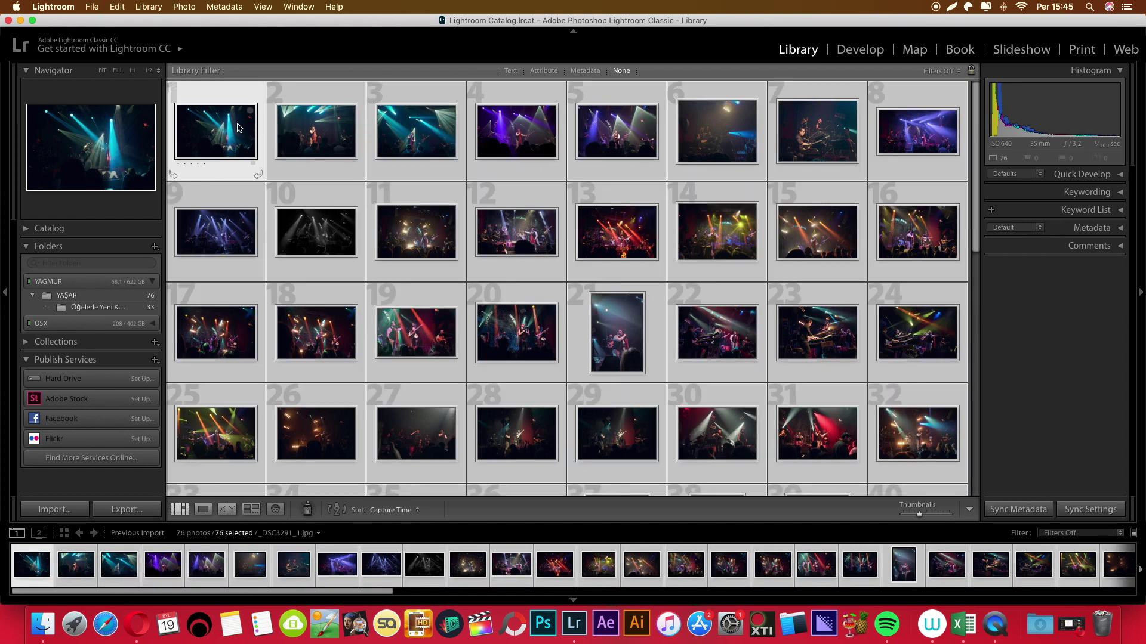
right_click(239, 127)
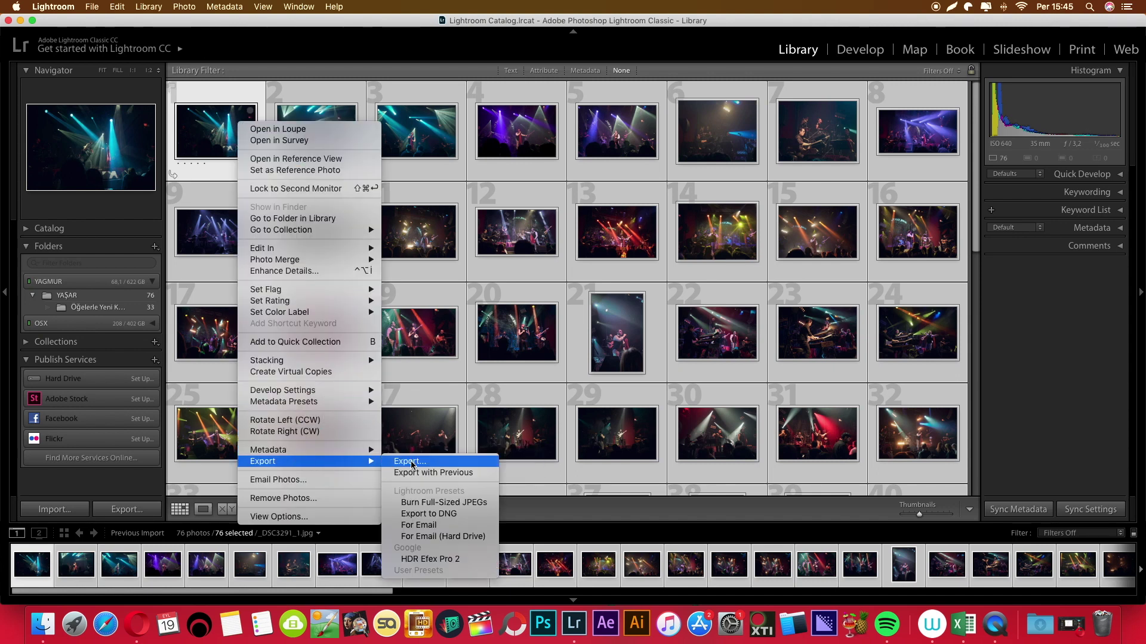
mouse_move(304, 460)
click(409, 463)
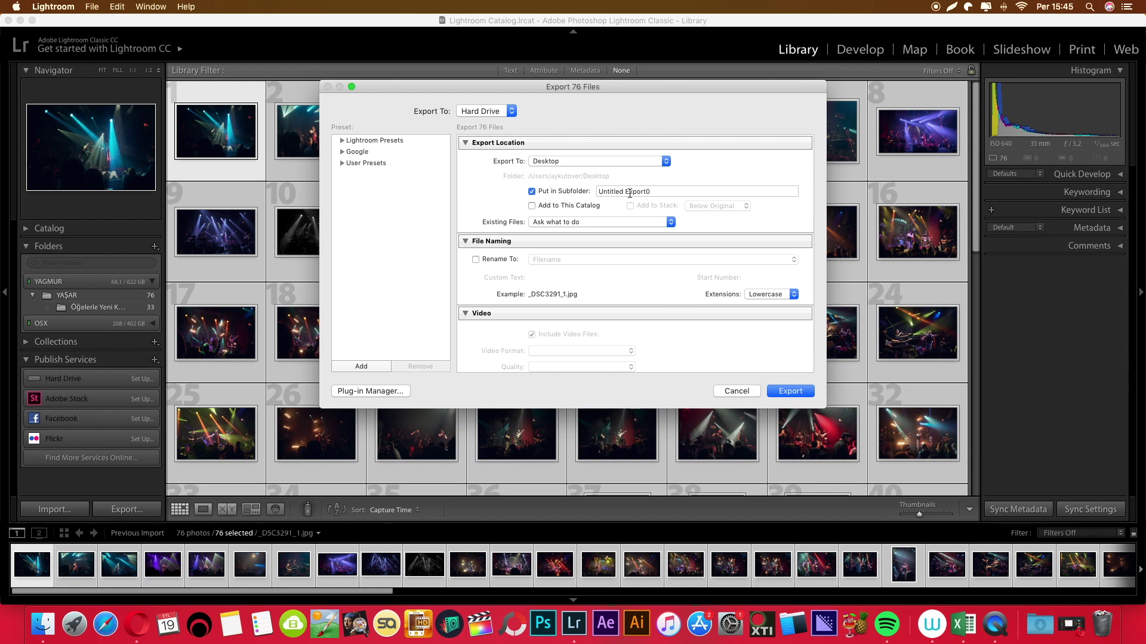
scroll(631, 194, down, 3)
scroll(630, 193, down, 2)
scroll(630, 193, down, 3)
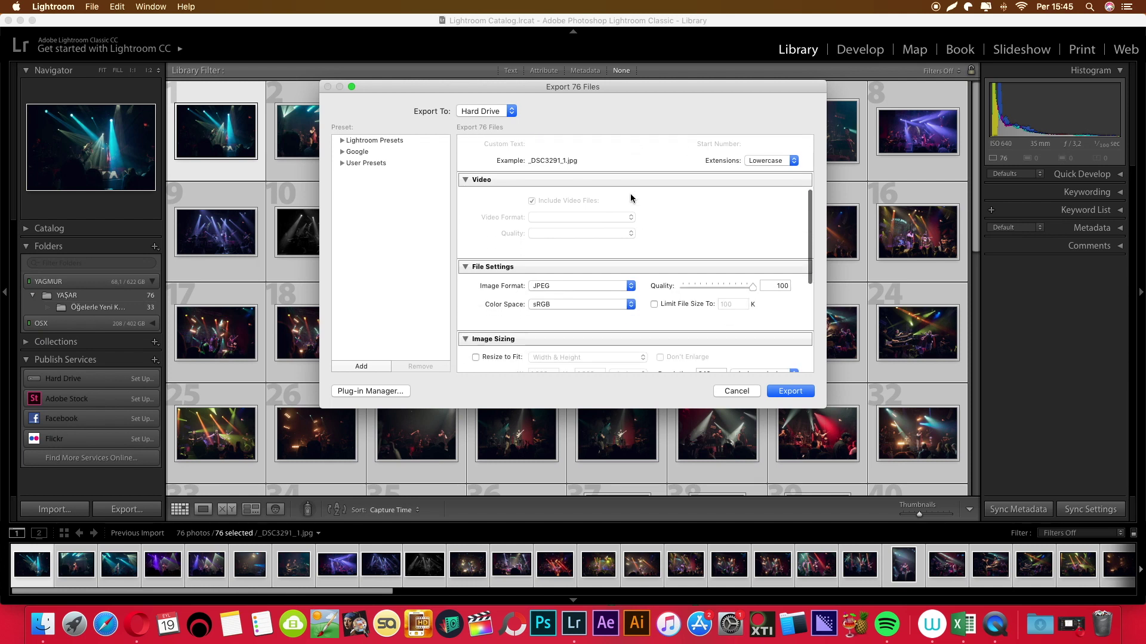
scroll(574, 269, down, 2)
scroll(582, 252, down, 3)
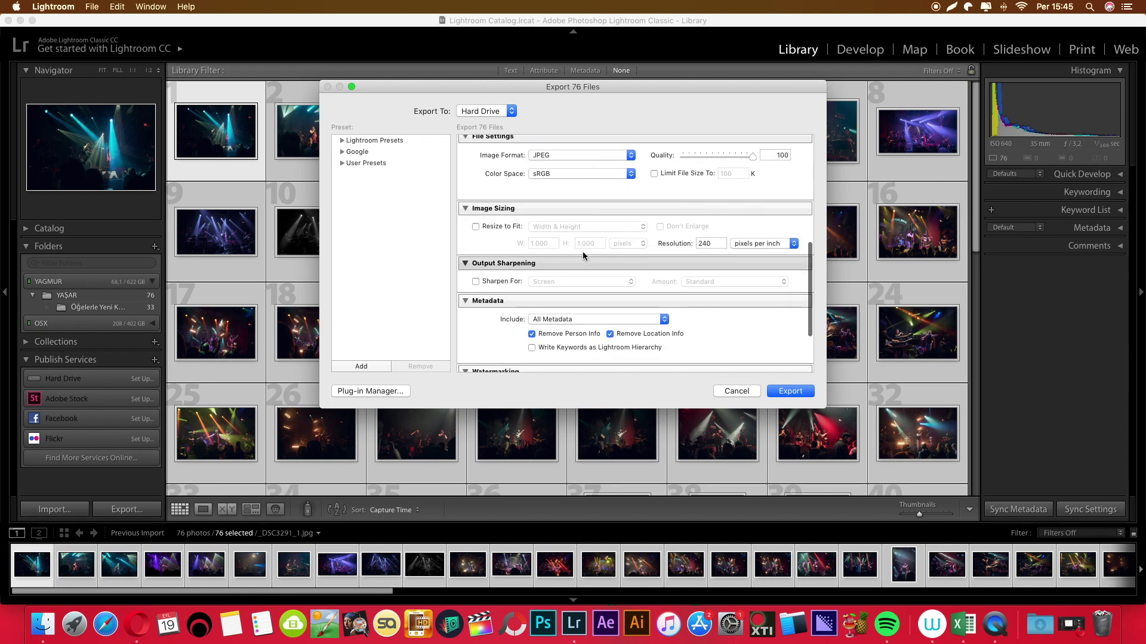
scroll(627, 278, down, 3)
scroll(627, 278, down, 2)
scroll(578, 315, down, 1)
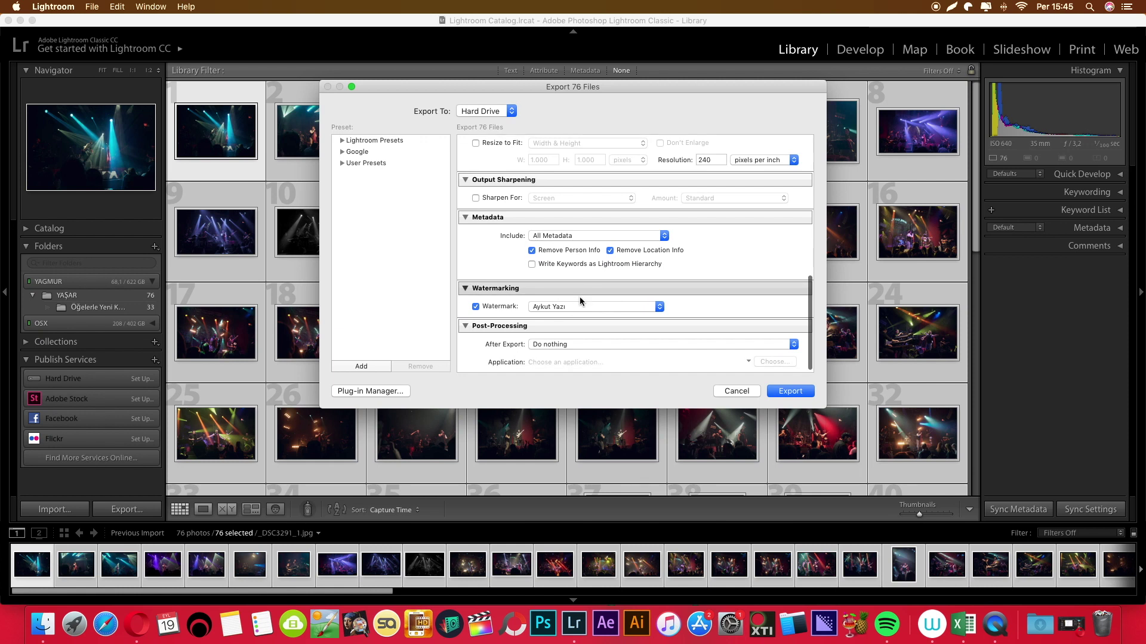
Apply the Aykut_Yazı_Sol_Alt text watermark and run the export to the desktop.
click(591, 304)
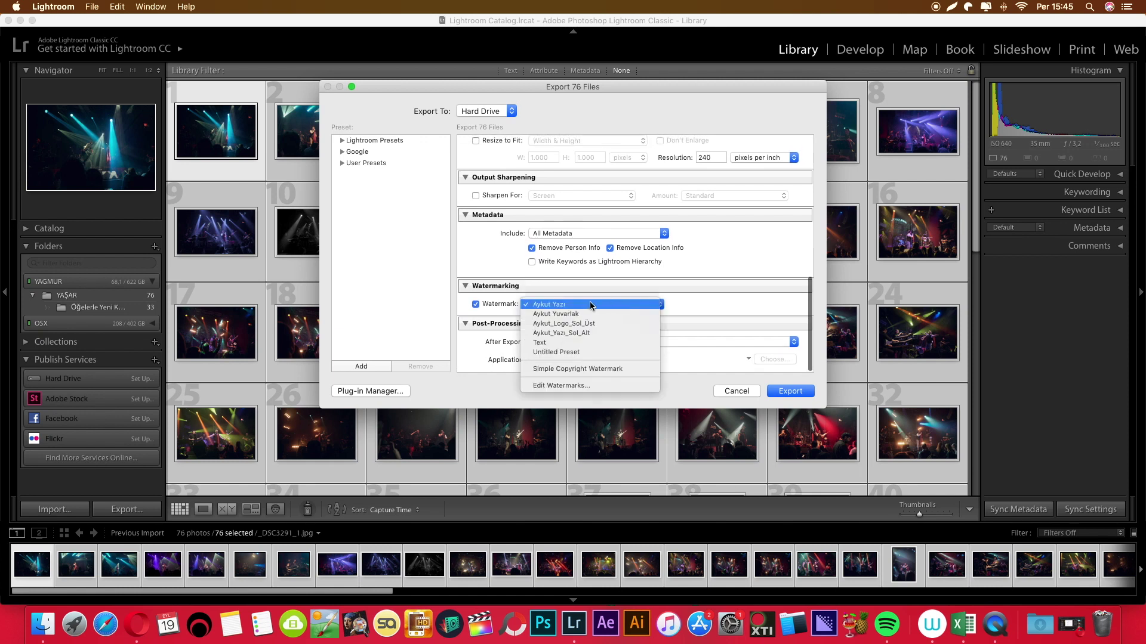
click(476, 304)
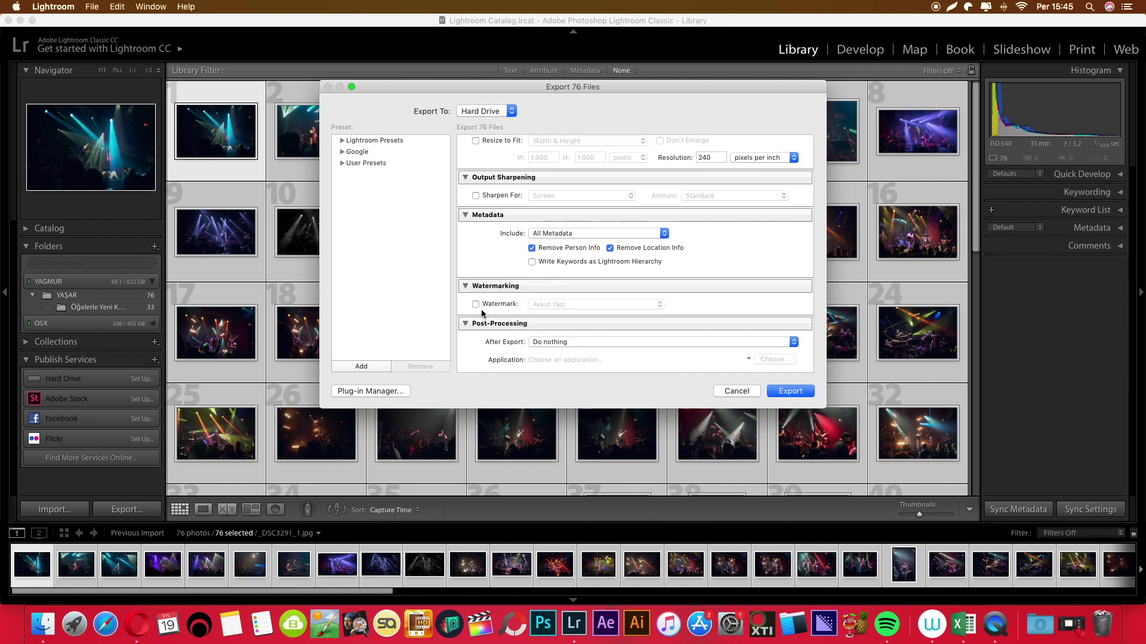
click(476, 305)
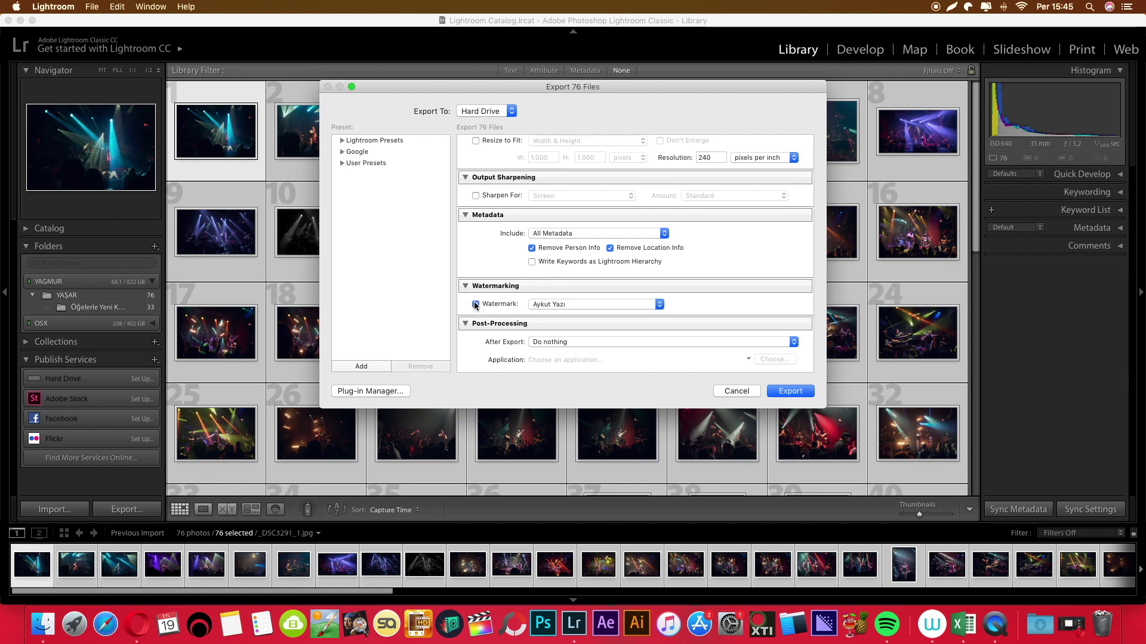
click(565, 309)
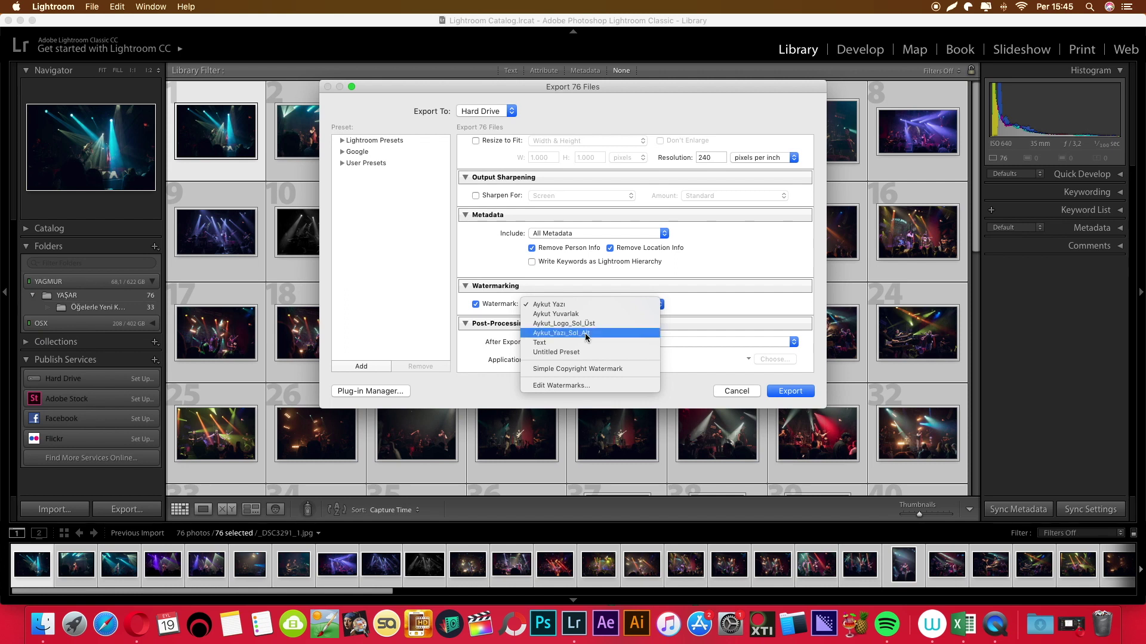
click(585, 332)
click(786, 392)
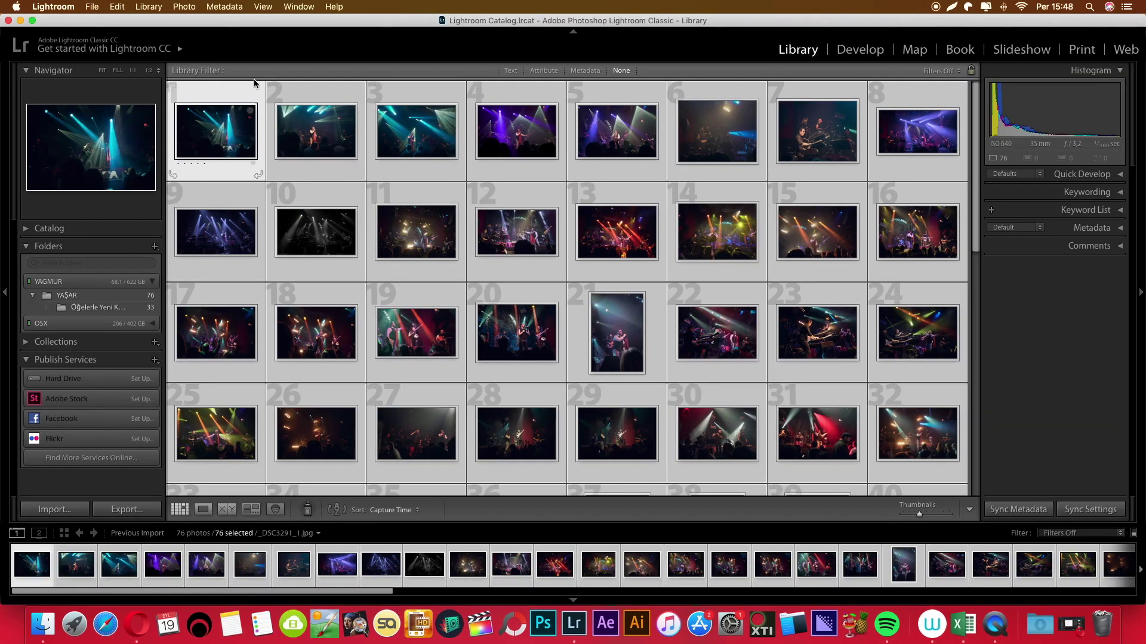
Minimize Lightroom and Quick Look the first photo in the Untitled Export0 folder.
click(20, 20)
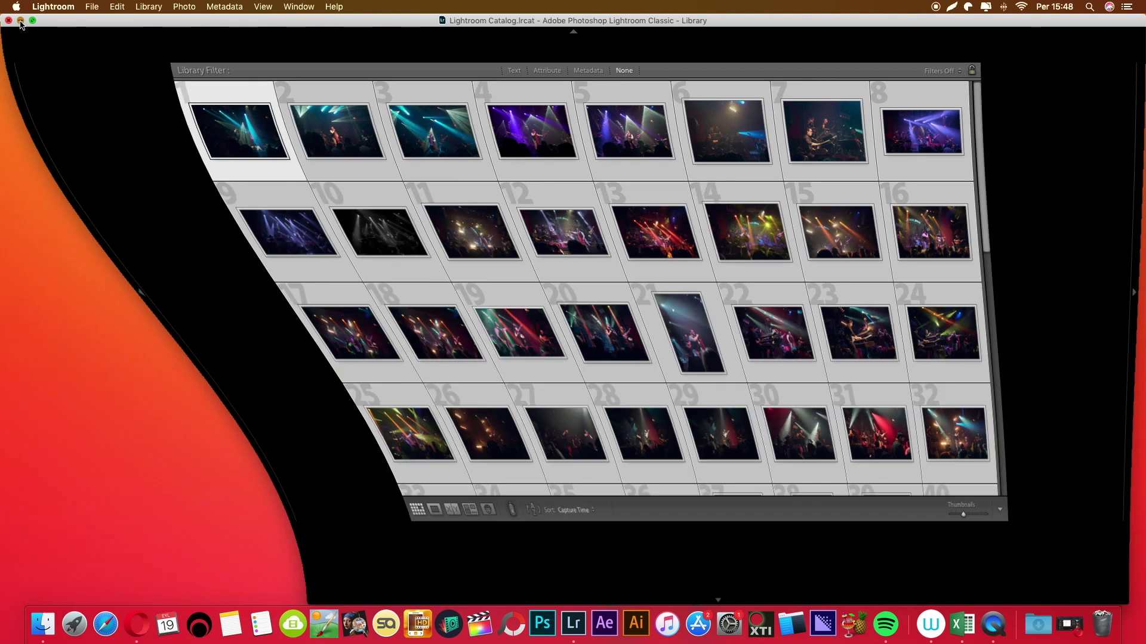
double_click(1095, 244)
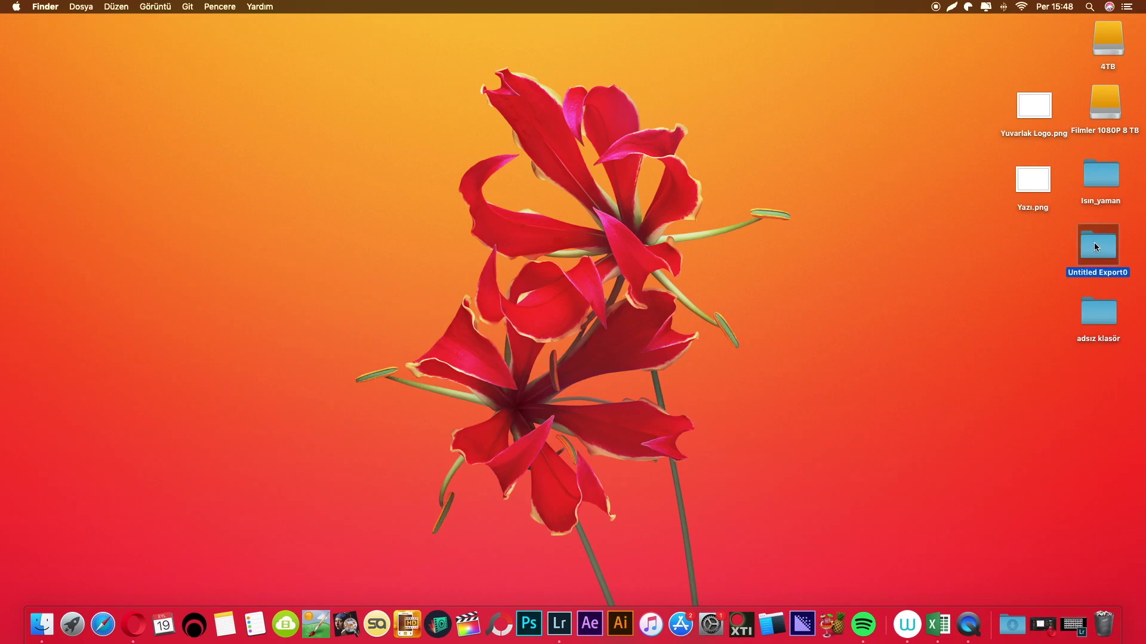
click(638, 145)
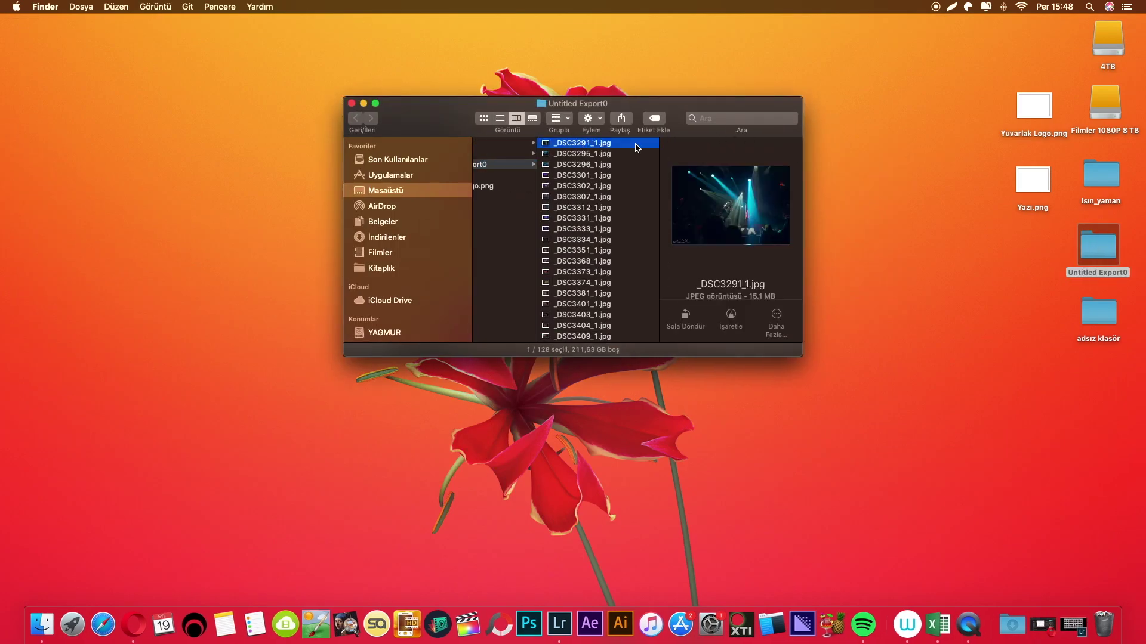
key(space)
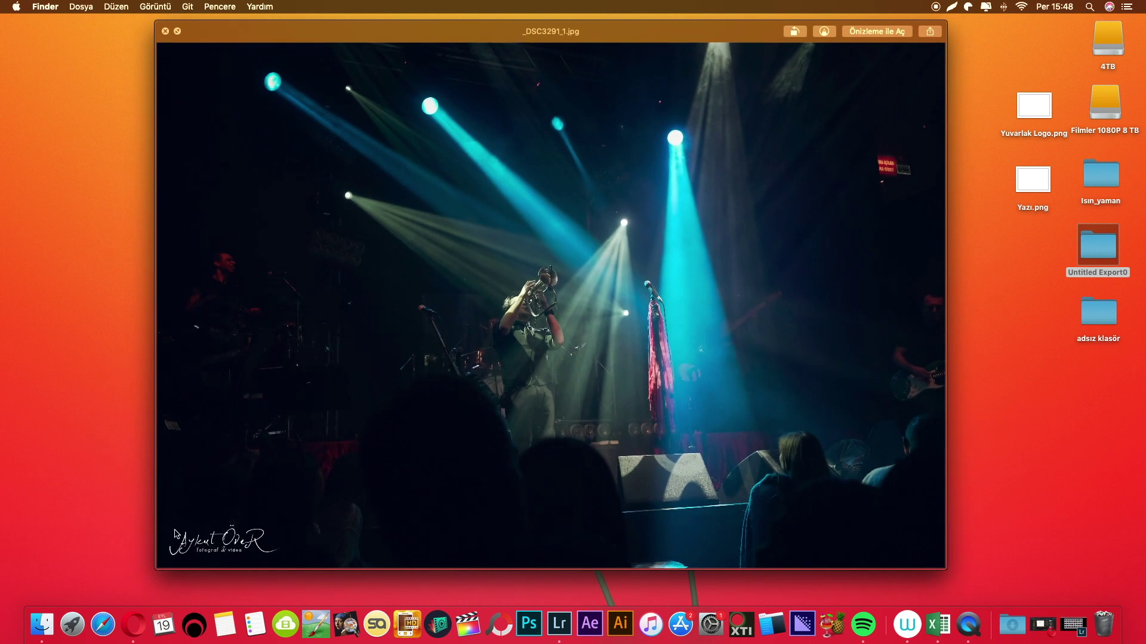
Browse the exported previews back to the black-and-white photo, then close the preview and folder window.
key(Down)
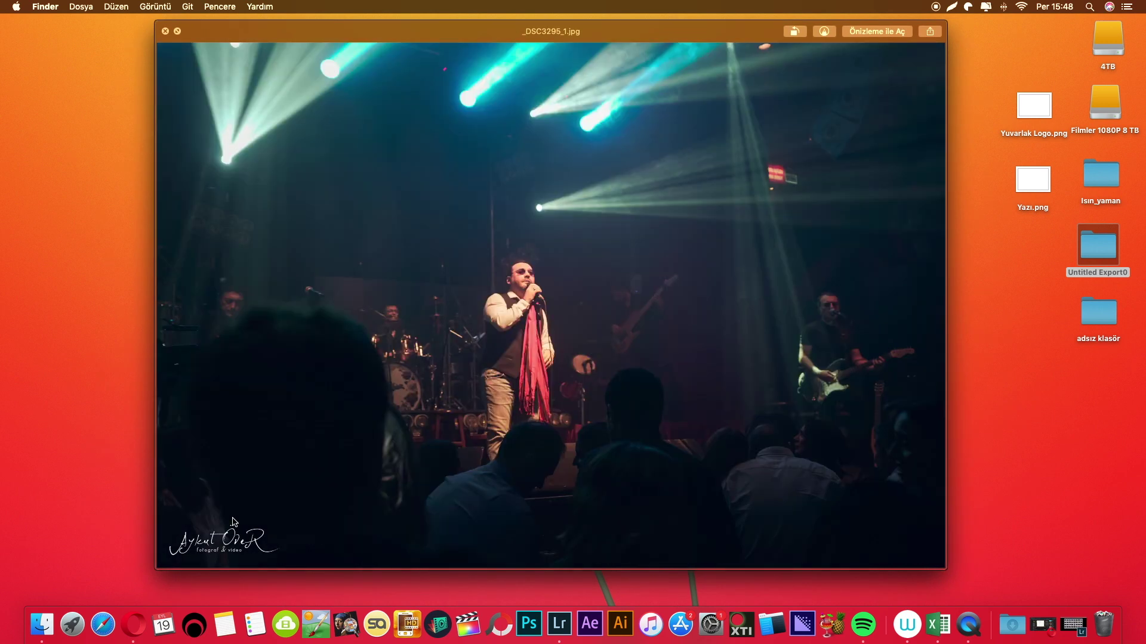
key(Down)
key(Down)
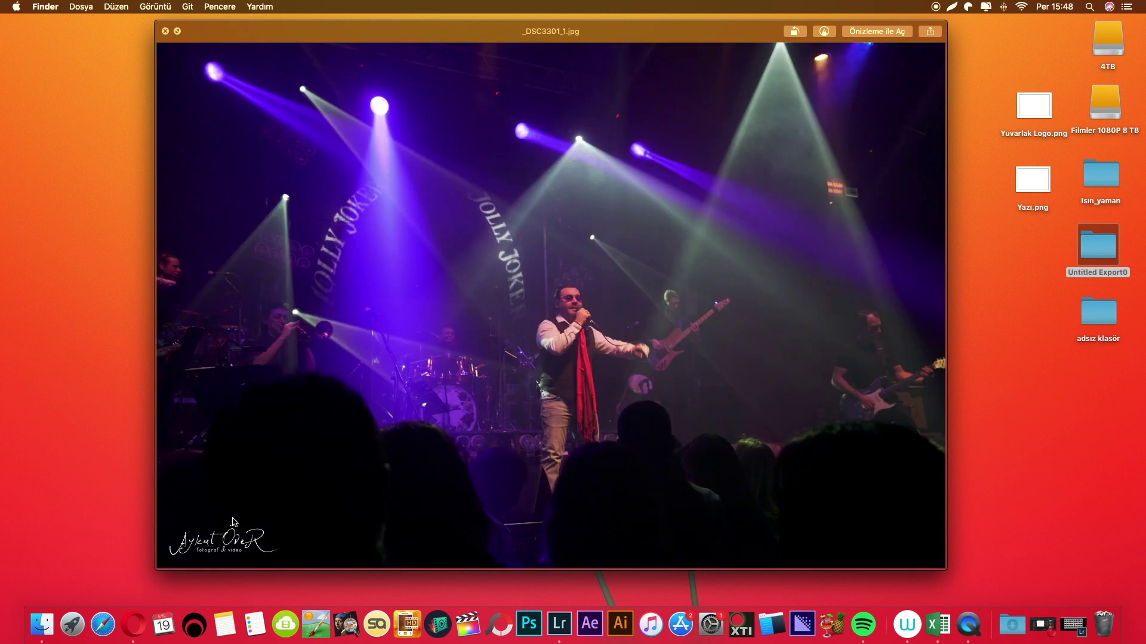
key(Down)
key(Down)
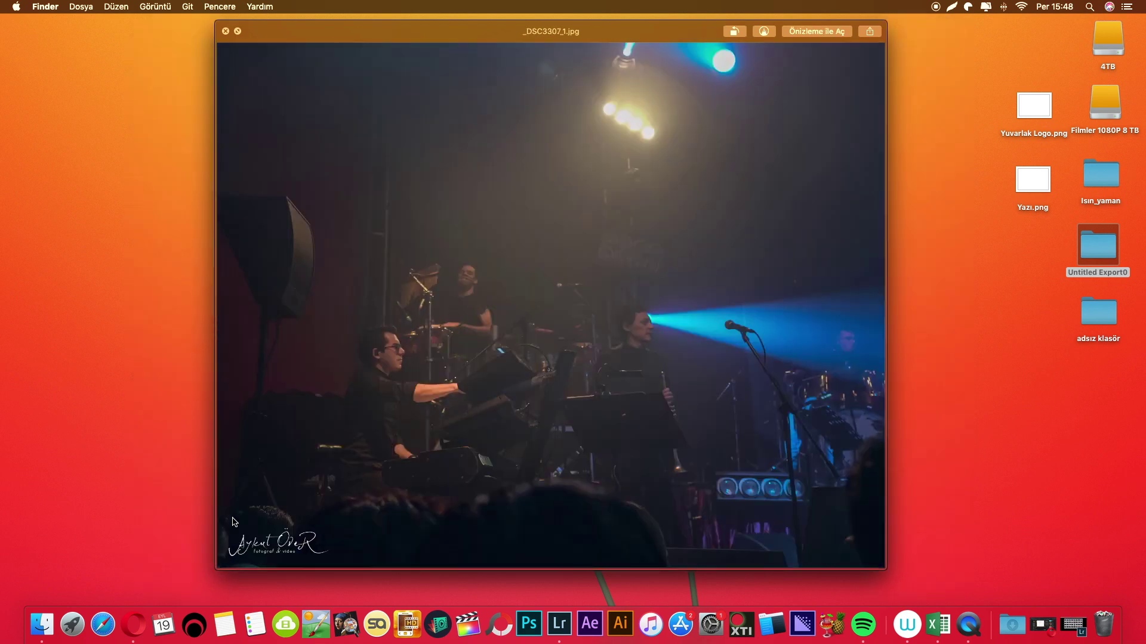
key(Down)
key(Down)
key(Down)
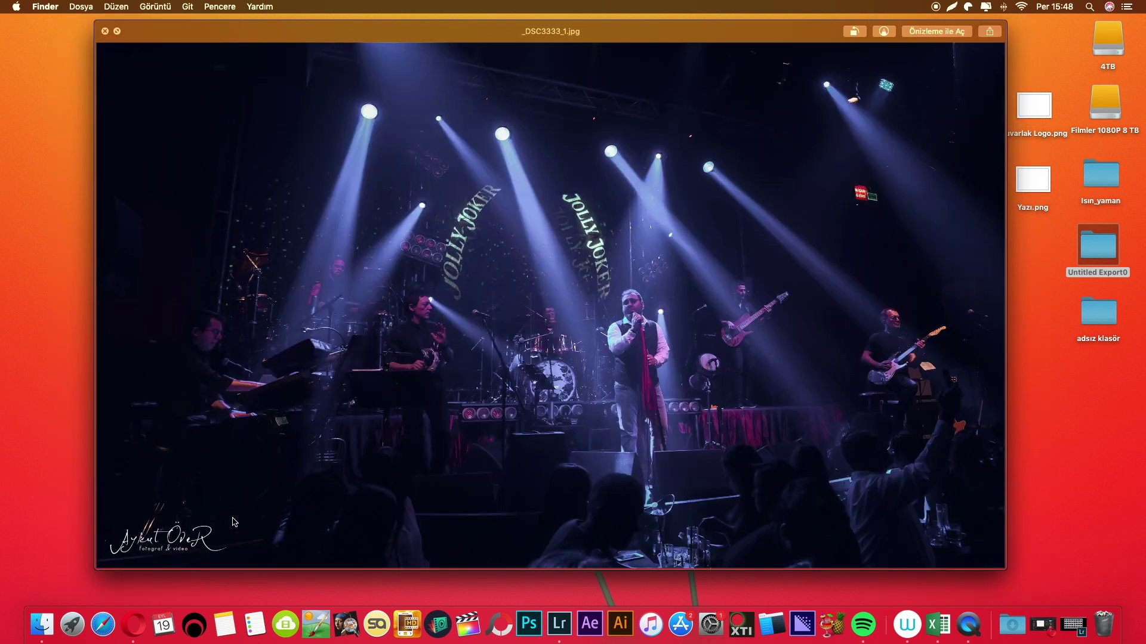
key(Down)
key(Down)
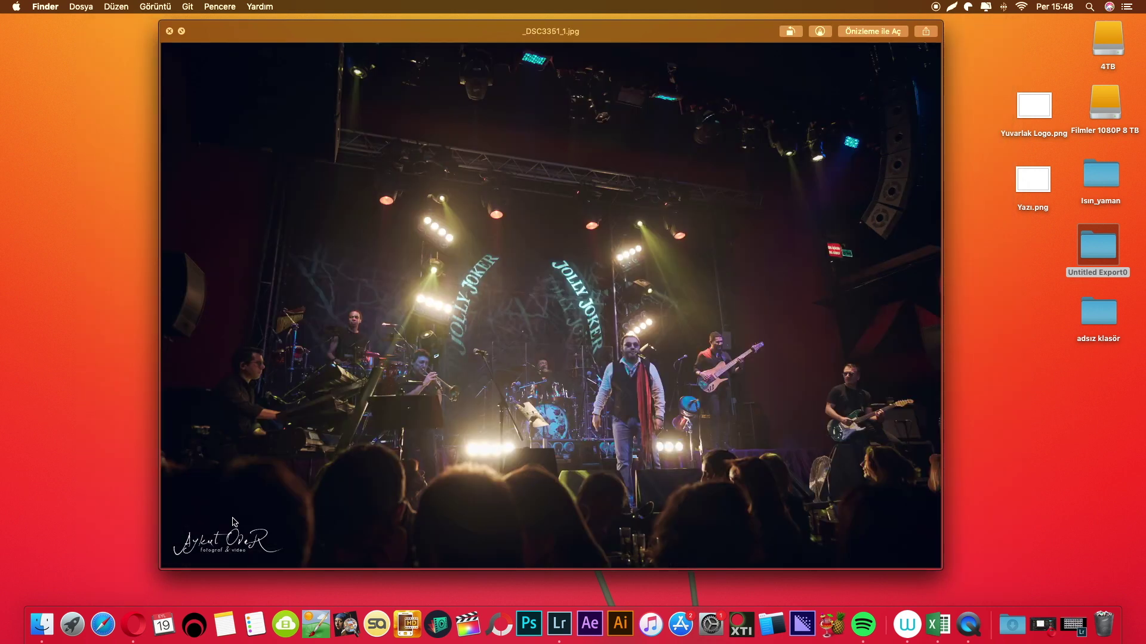
key(Up)
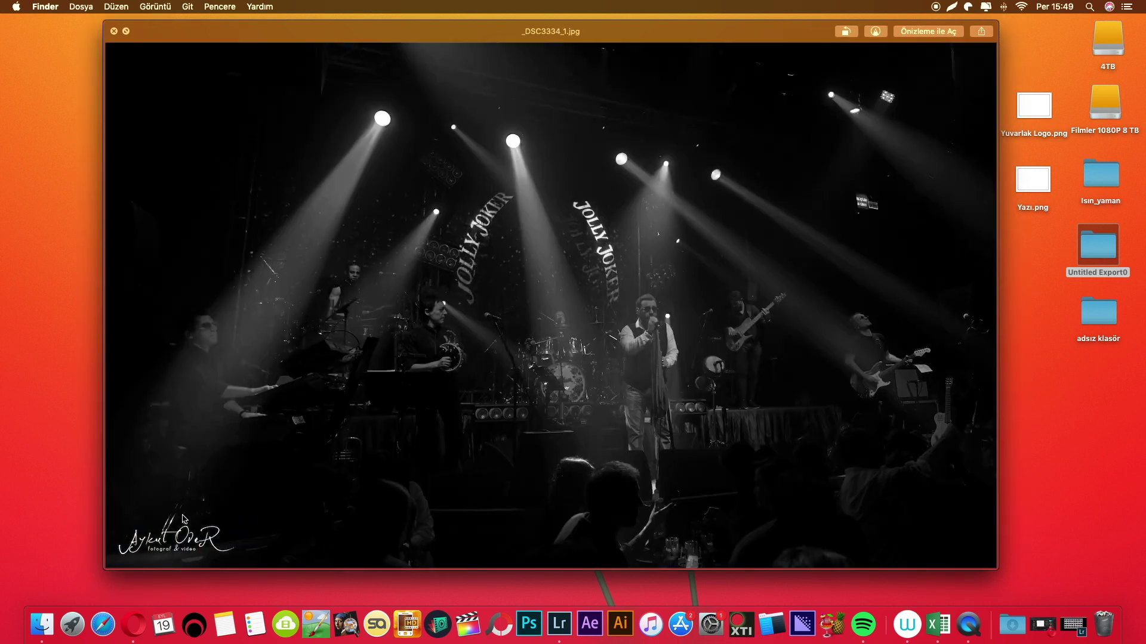
click(114, 31)
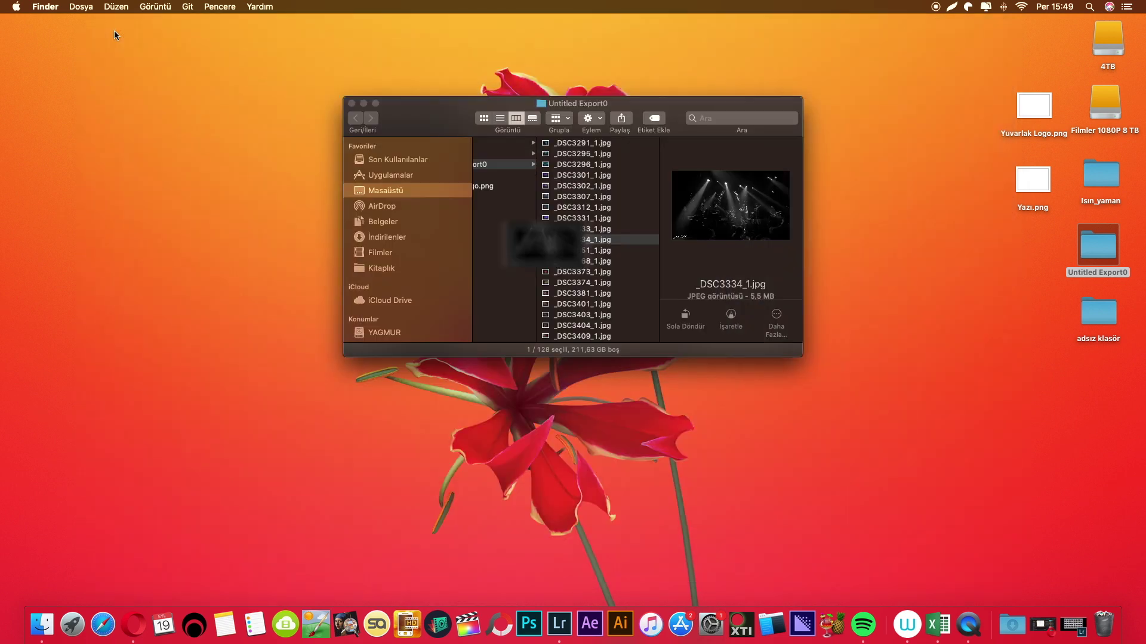
click(352, 103)
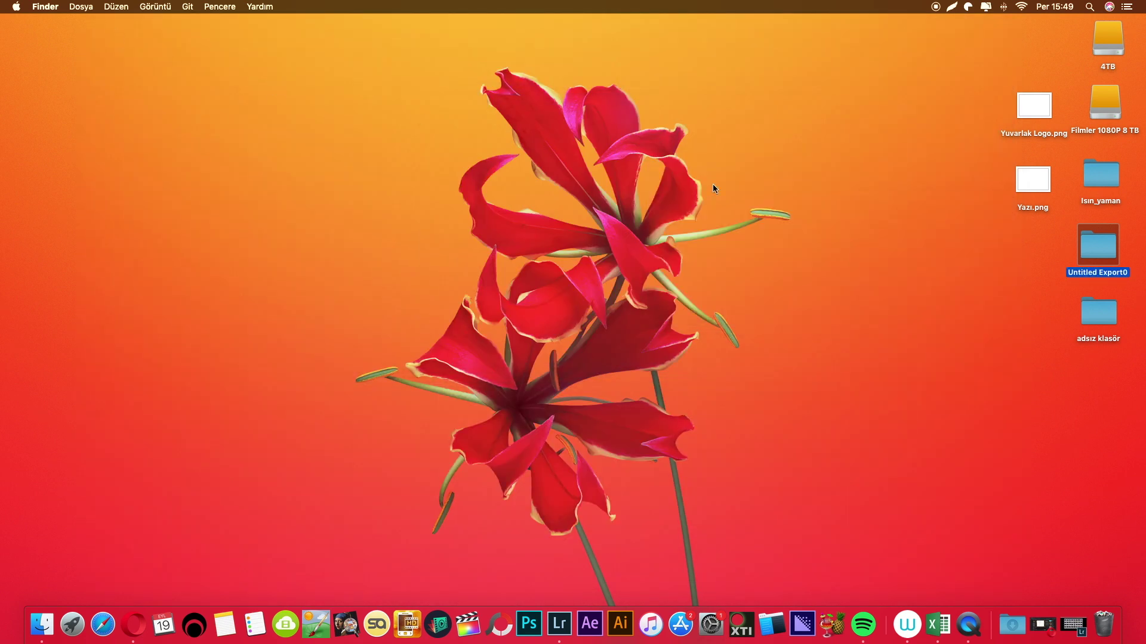
Return to Lightroom and open the Export dialog for all 76 photos at the Watermarking section.
click(560, 622)
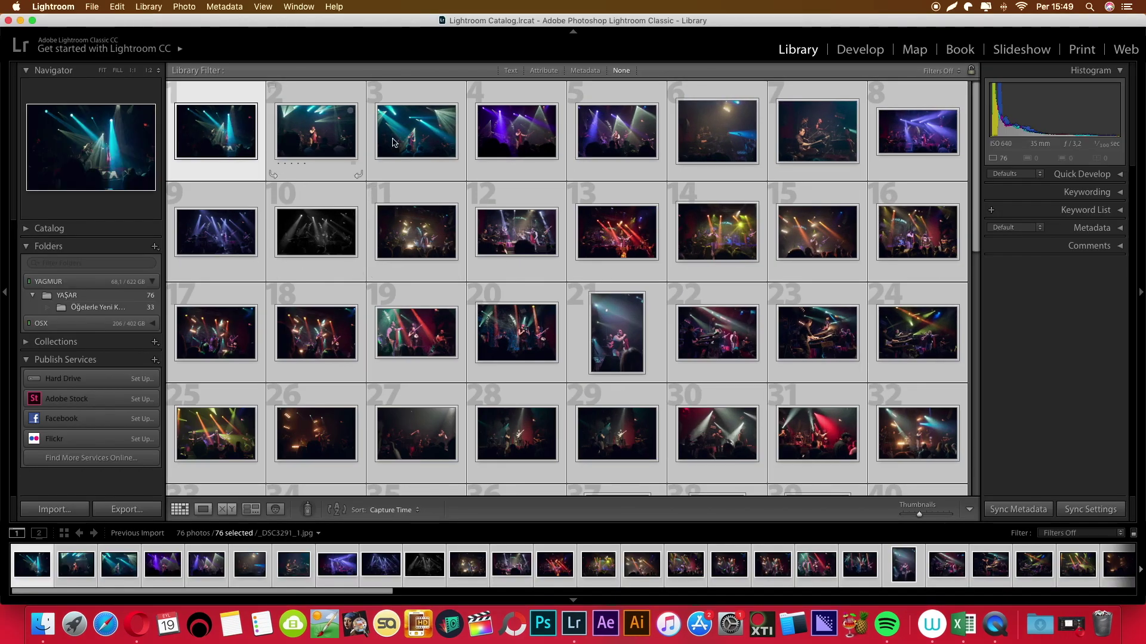
right_click(234, 133)
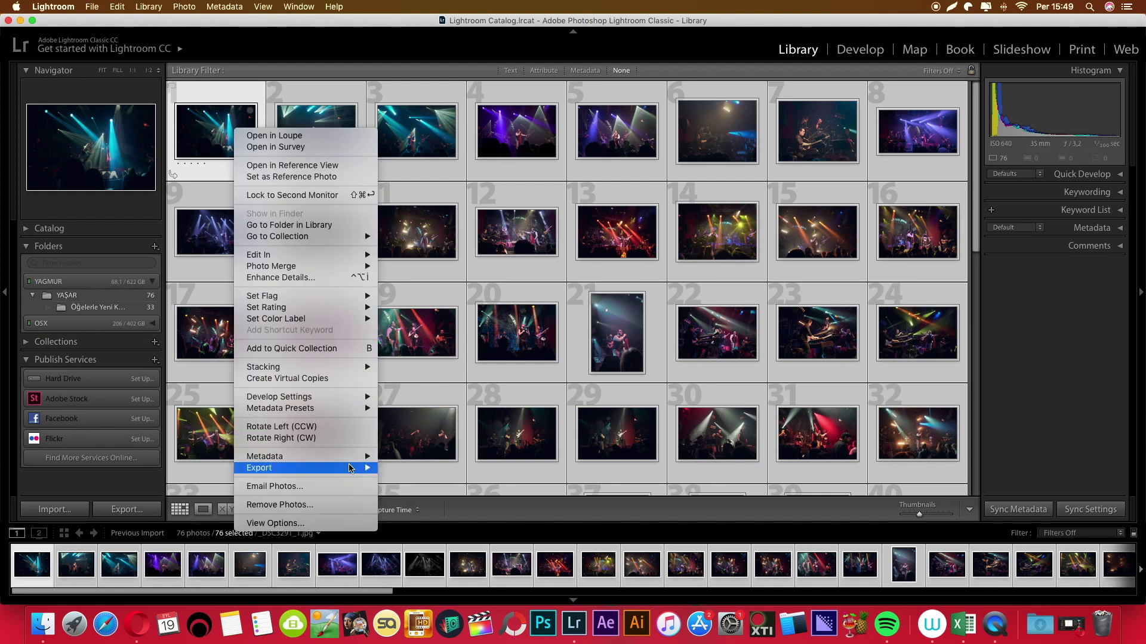
mouse_move(304, 468)
click(409, 475)
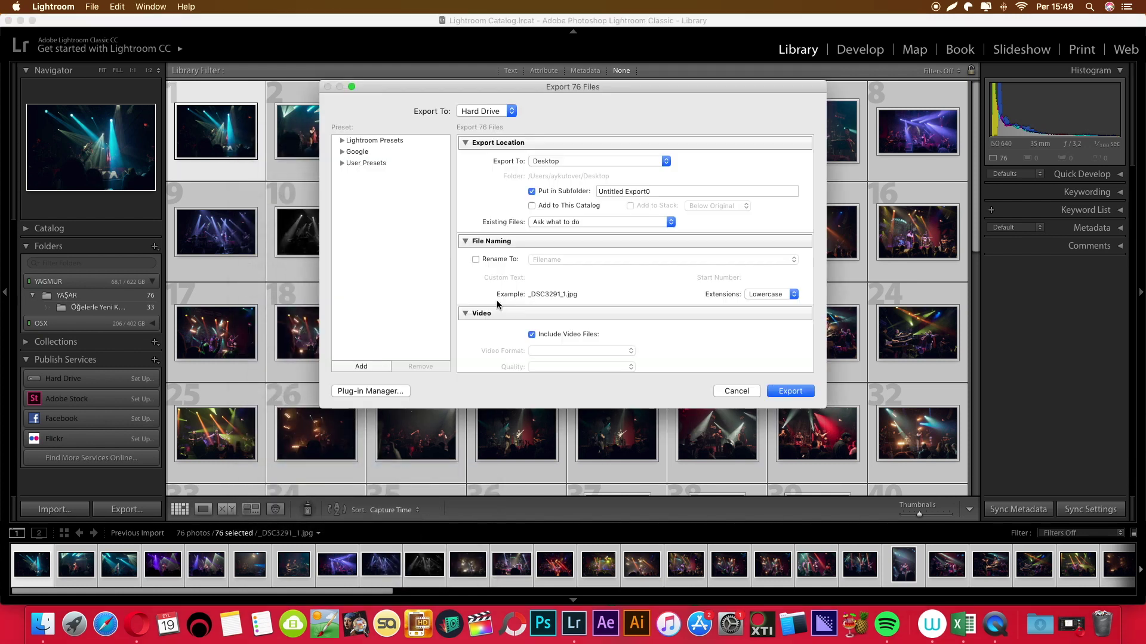
scroll(593, 237, down, 3)
scroll(603, 239, down, 5)
scroll(607, 242, down, 5)
scroll(610, 245, down, 2)
scroll(583, 285, down, 3)
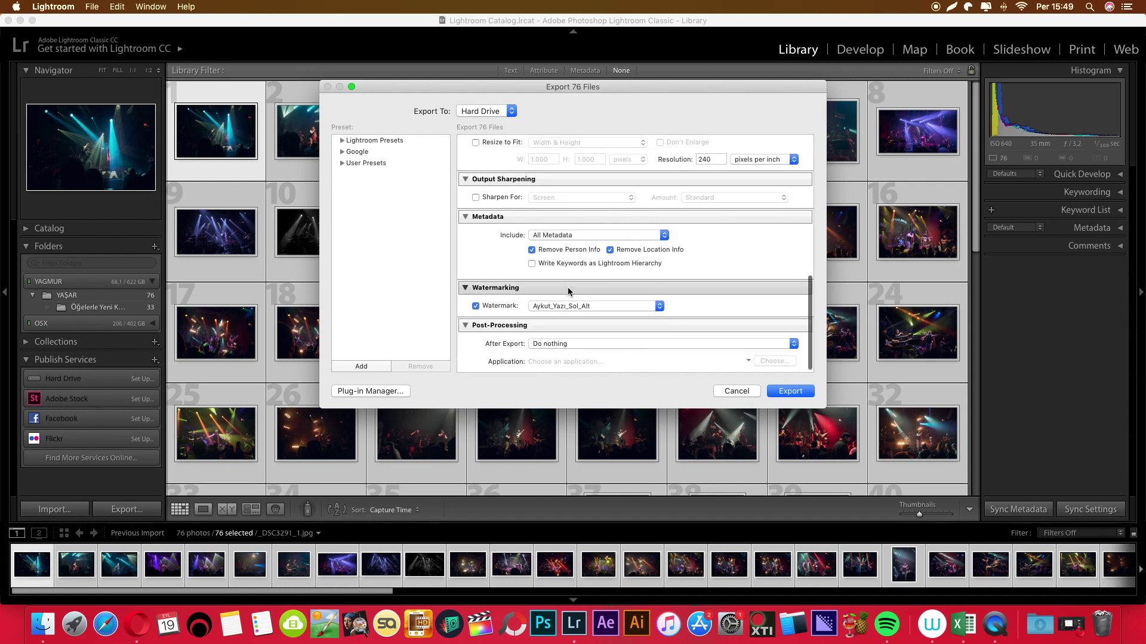
Set the watermark to Aykut_Logo_Sol_Üst and run the export.
click(602, 305)
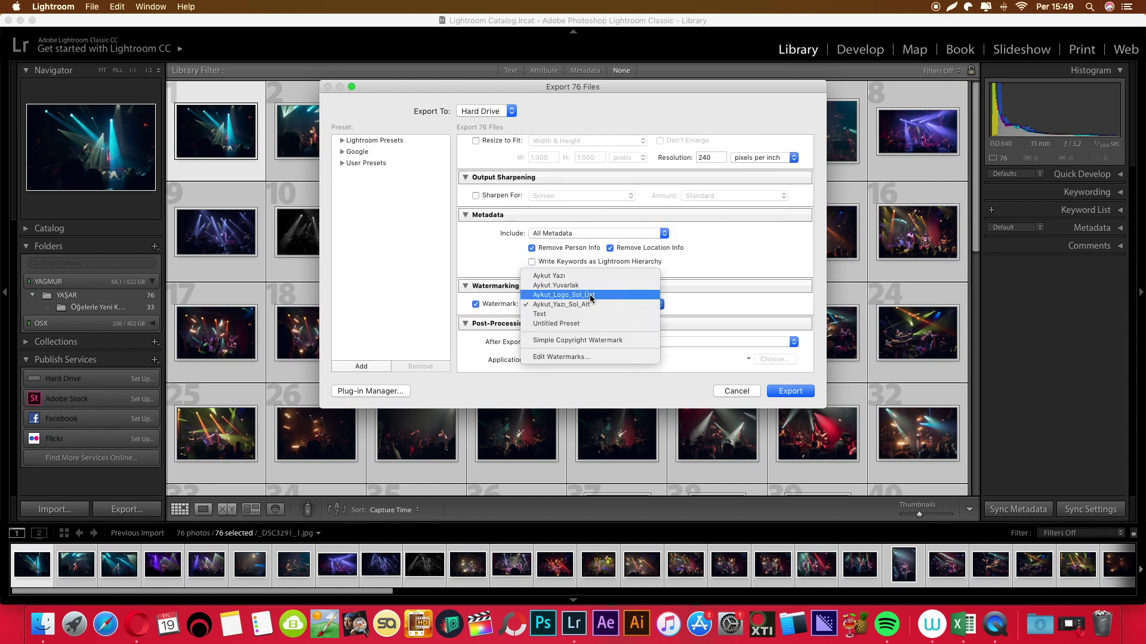
click(590, 295)
click(791, 391)
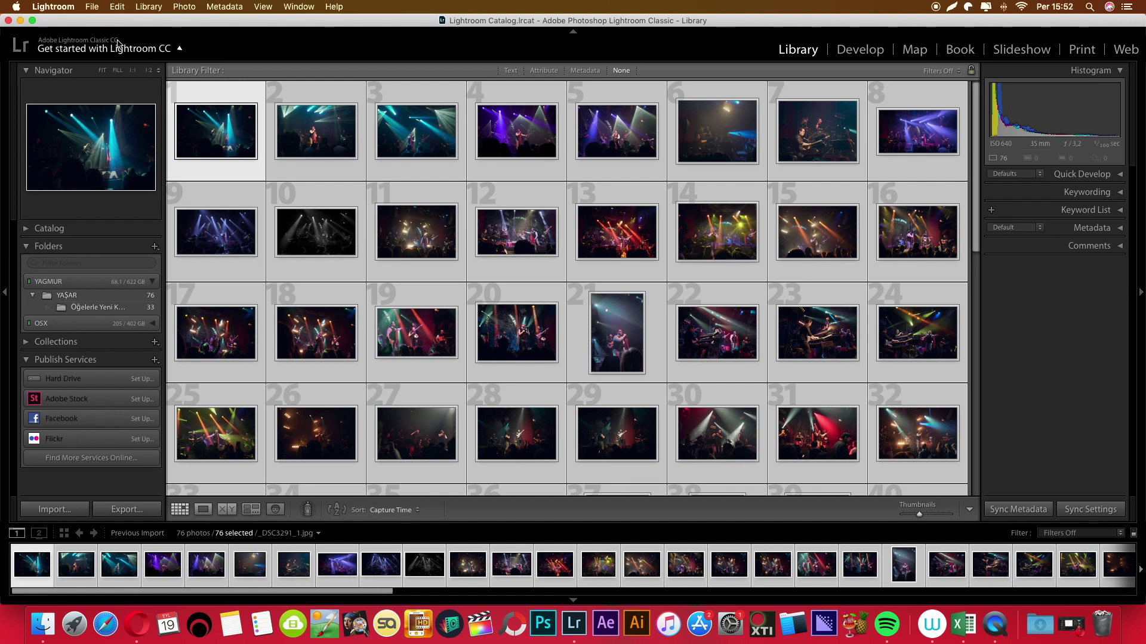
Minimize Lightroom and Quick Look the first -2 export in Untitled Export0.
click(21, 21)
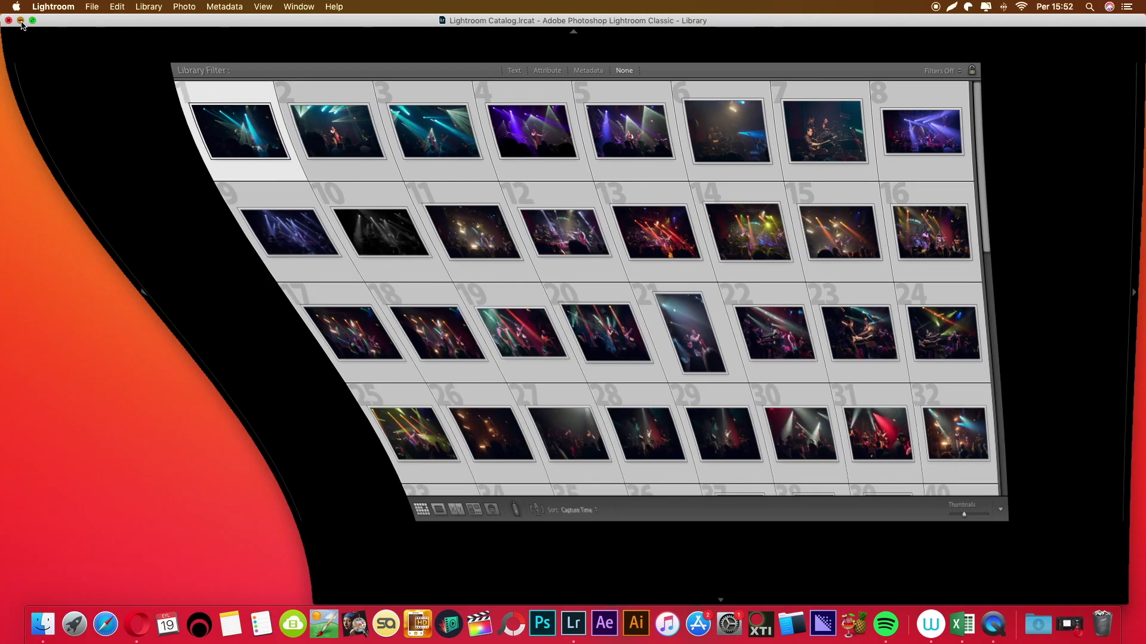
double_click(1099, 242)
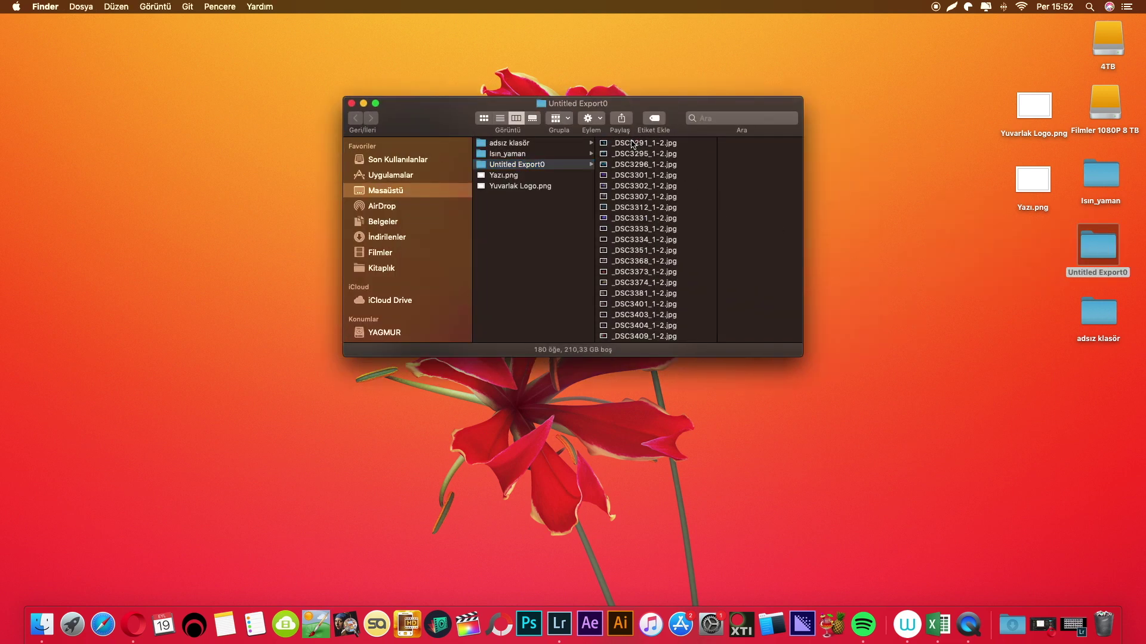
click(633, 144)
key(space)
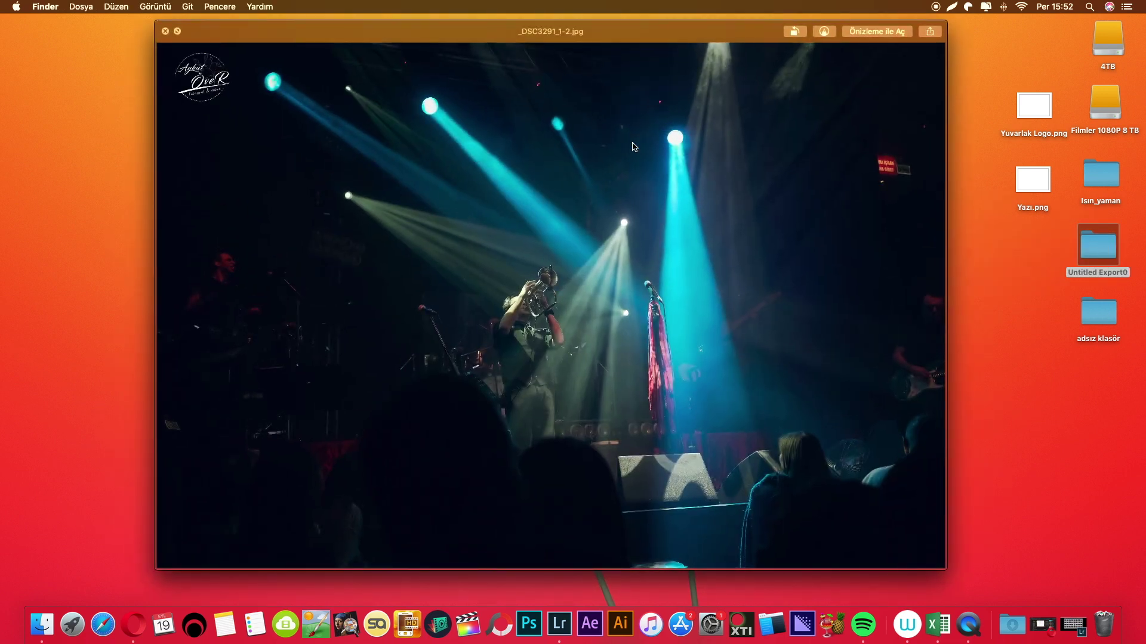
Step through the next eleven -2 export previews, checking the round top-left logo.
key(Down)
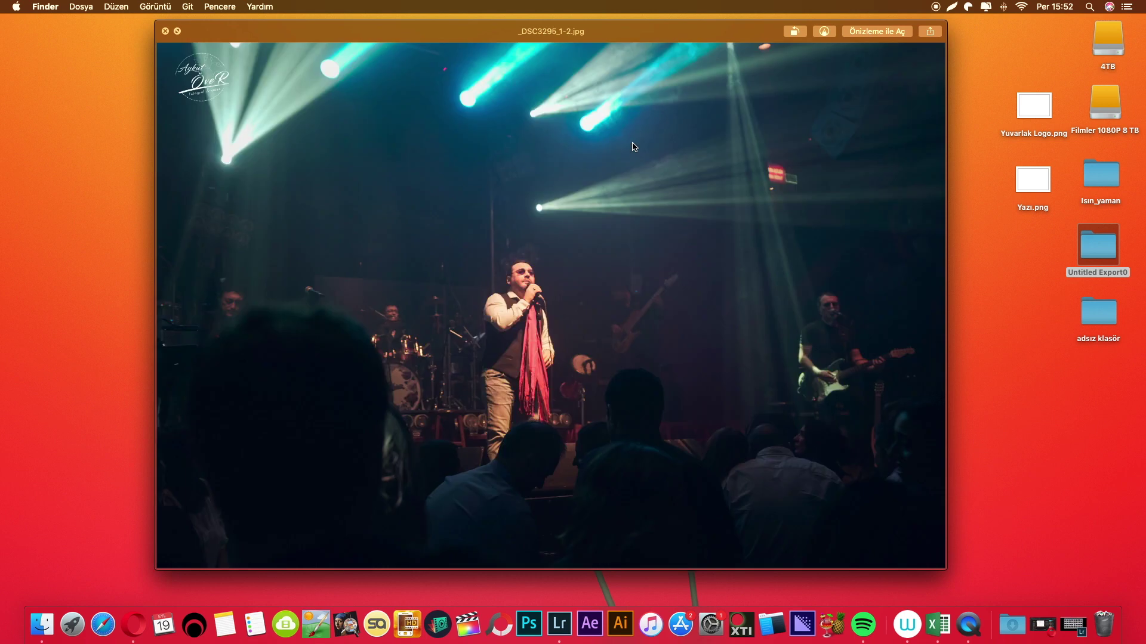
key(Down)
key(Down)
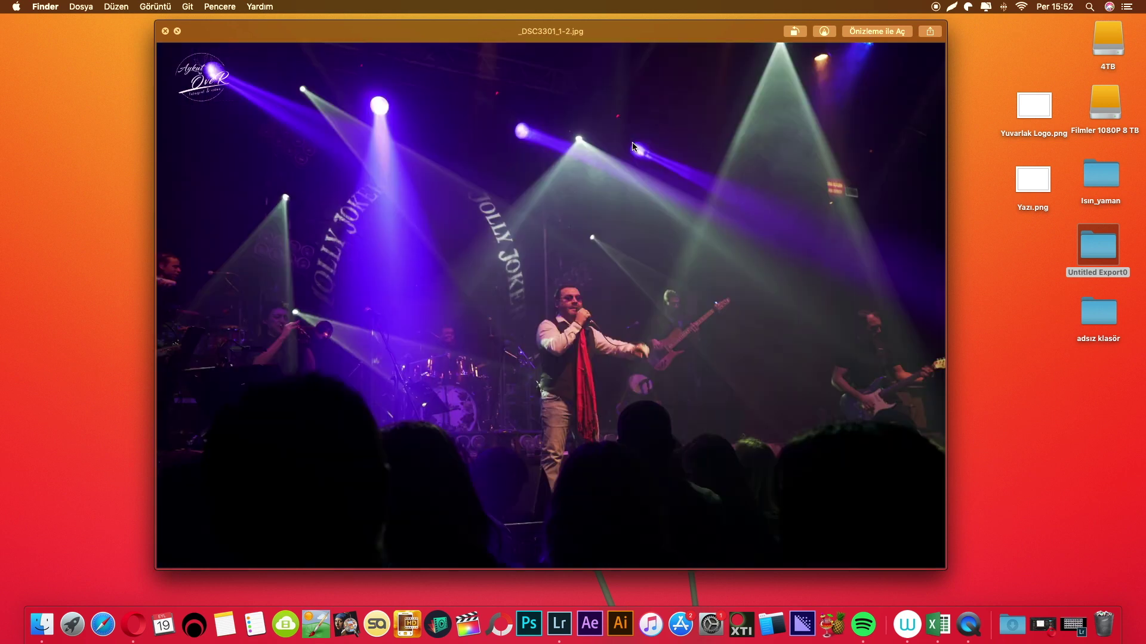
key(Down)
key(Down)
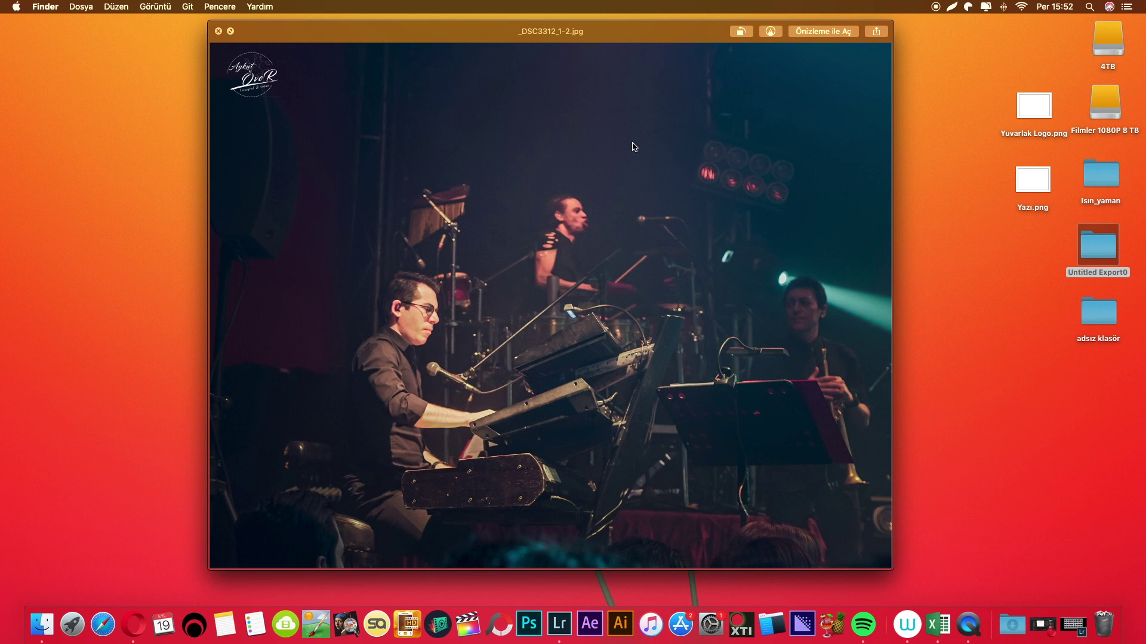
key(Down)
key(Down)
key(Down)
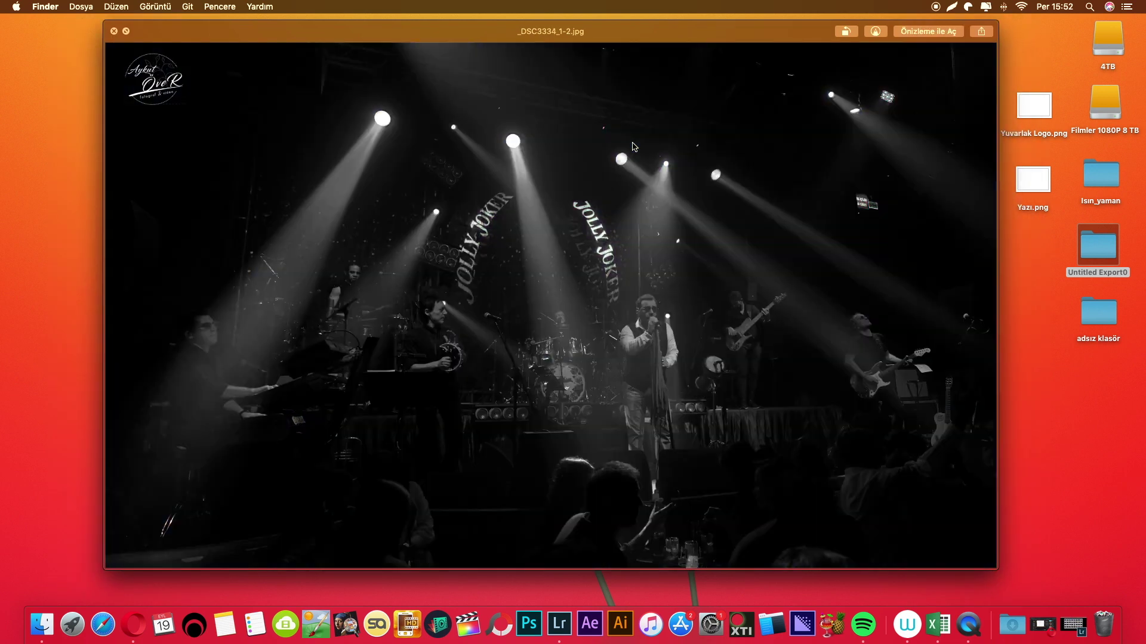
key(Down)
key(Down)
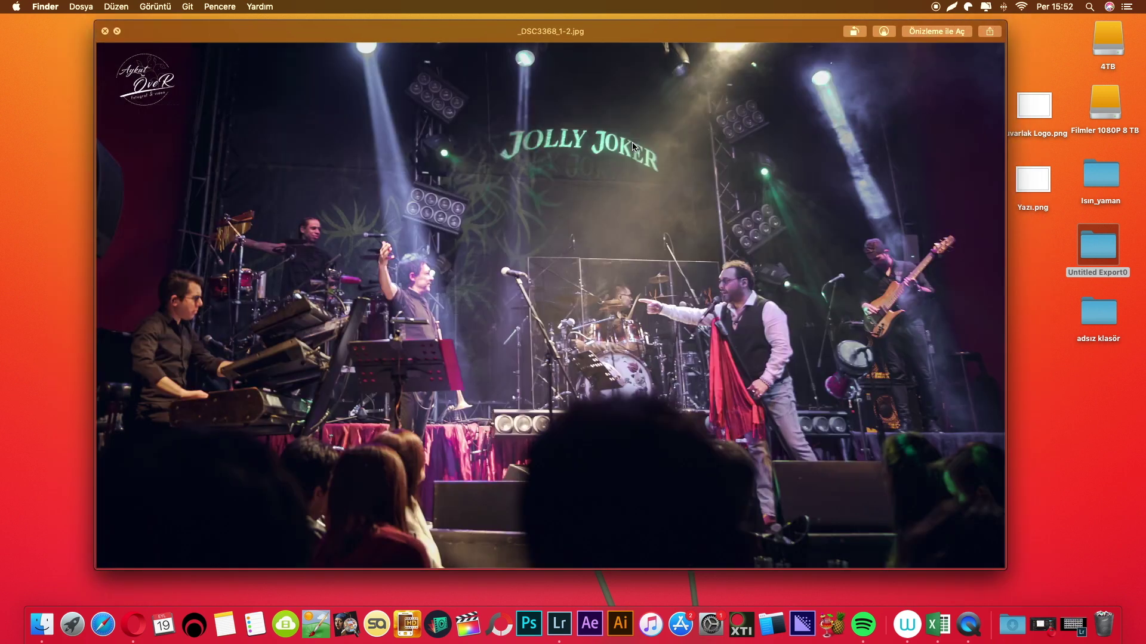
key(Down)
key(Down)
key(Down)
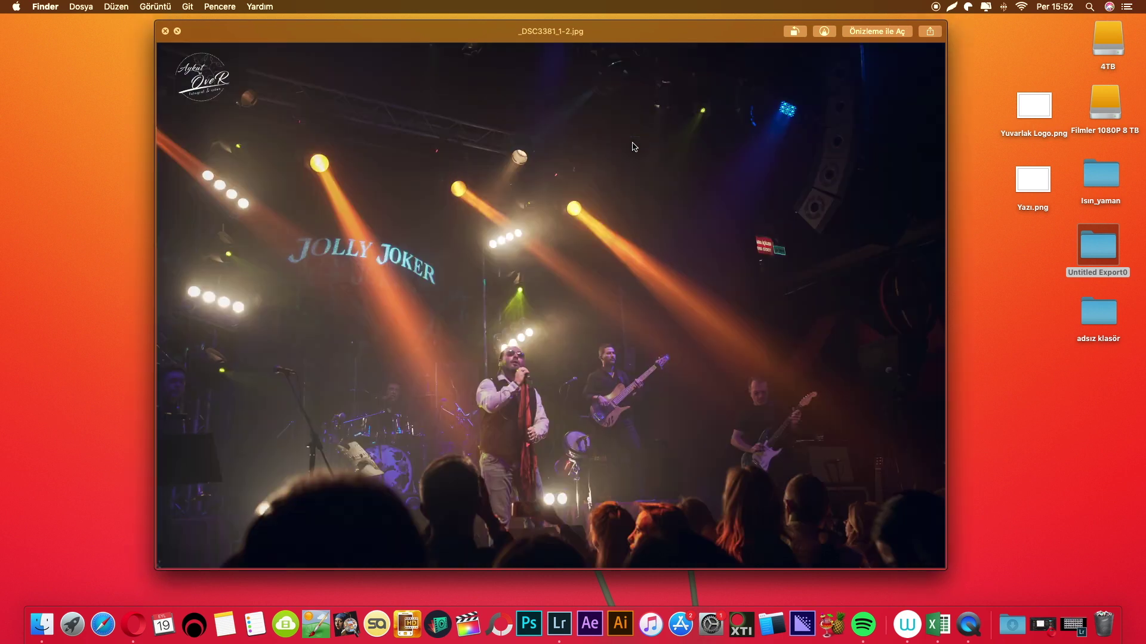
key(Down)
key(Down)
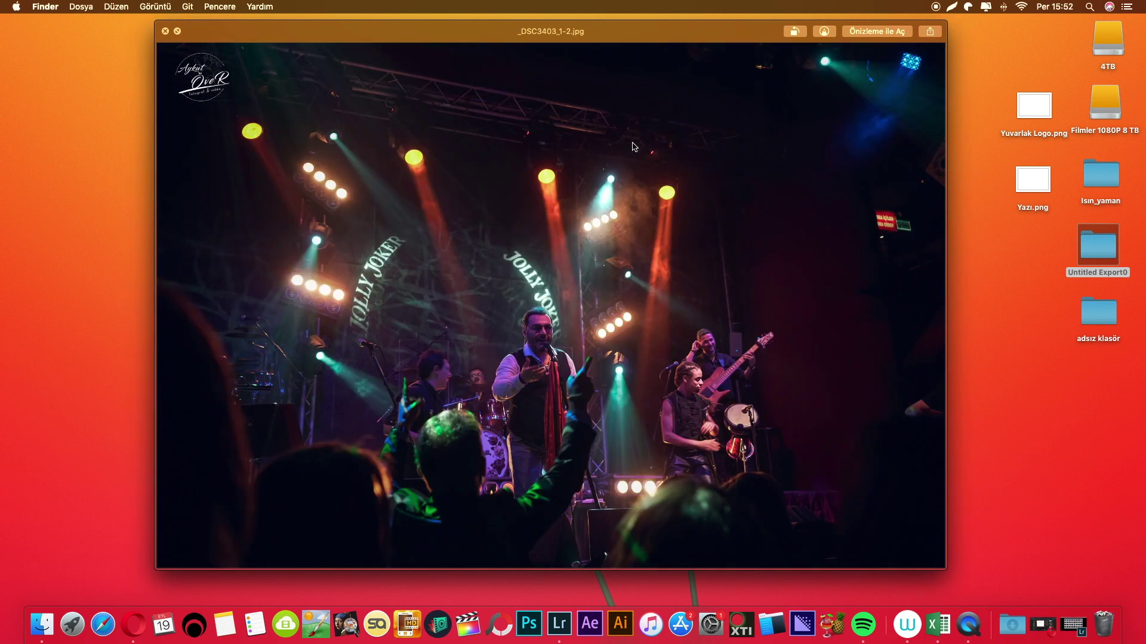
key(Down)
key(Down)
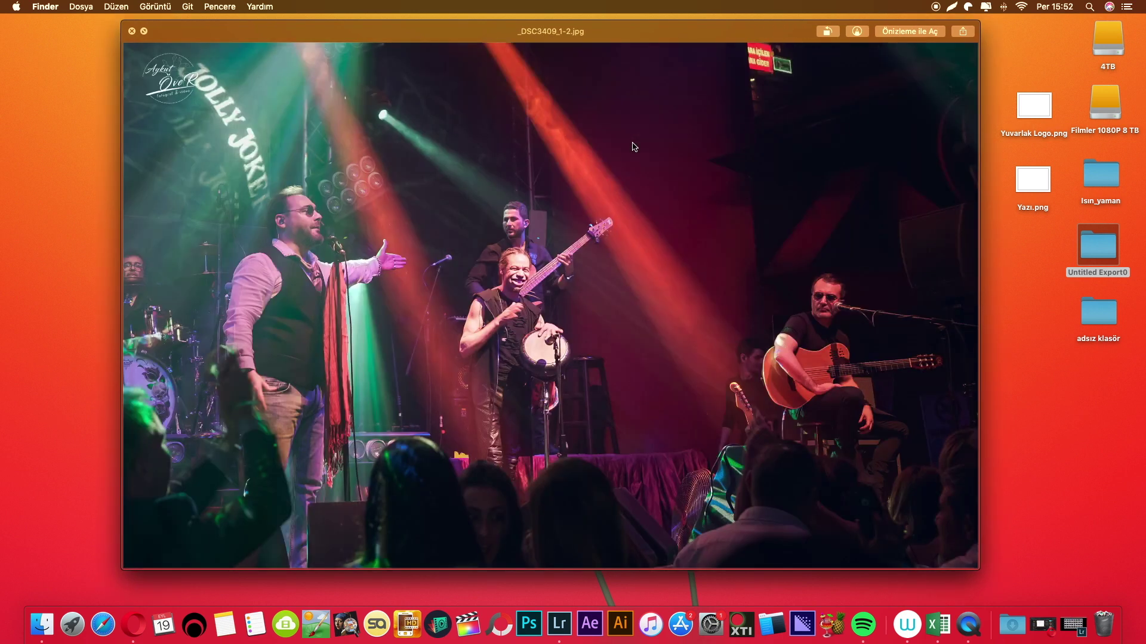
key(Down)
key(Down)
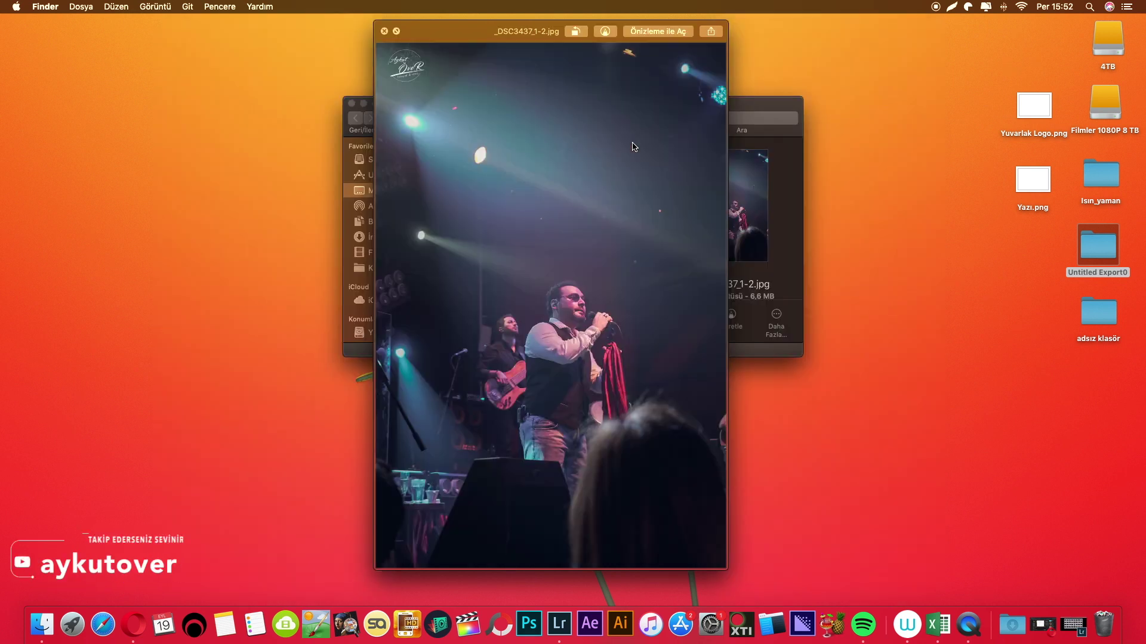
key(Down)
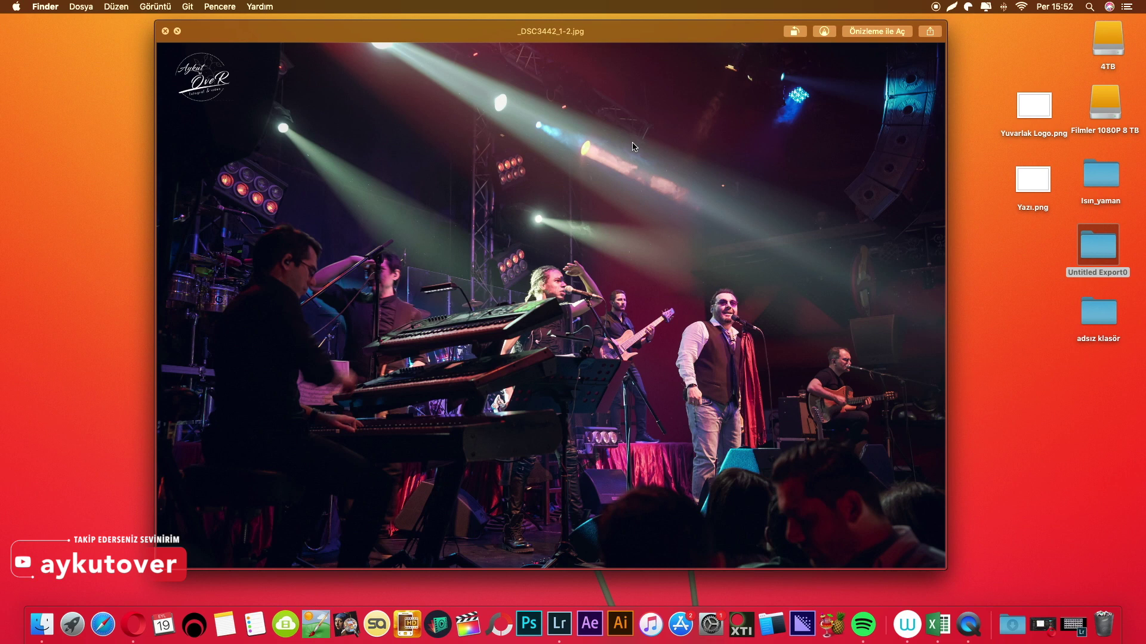
key(Down)
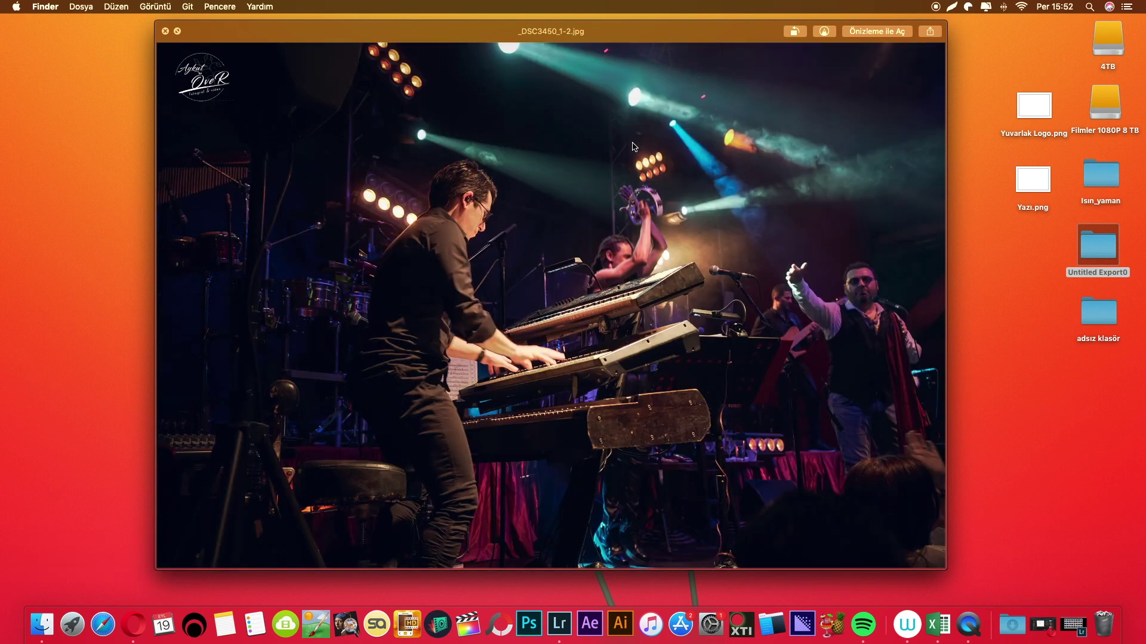